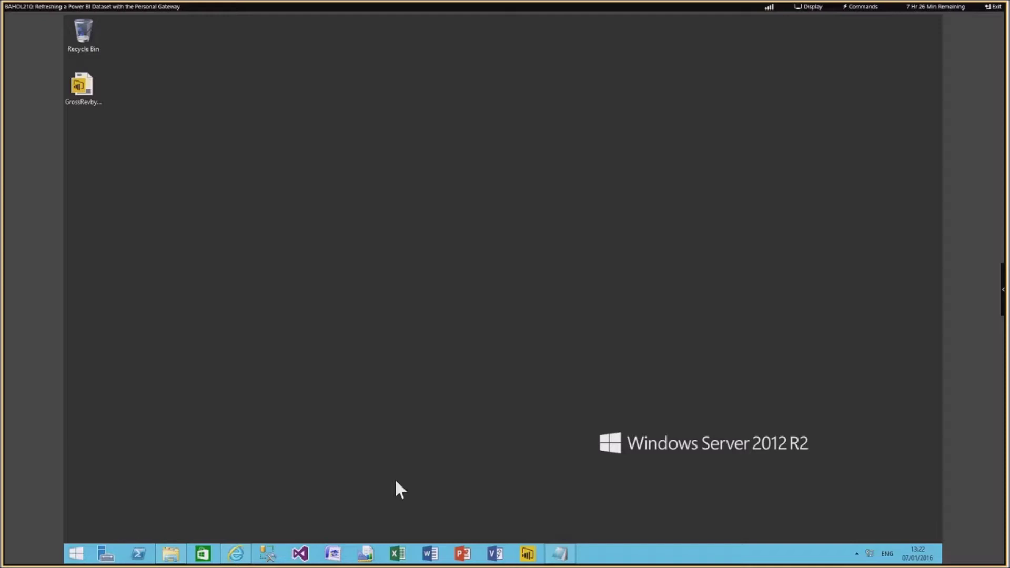
Switch to the browser's Tailspin Toys CY2016 dashboard and check which account is signed in to Power BI.
{"action": "mouse_move", "coordinate": [246, 548]}
{"action": "left_click", "coordinate": [236, 553]}
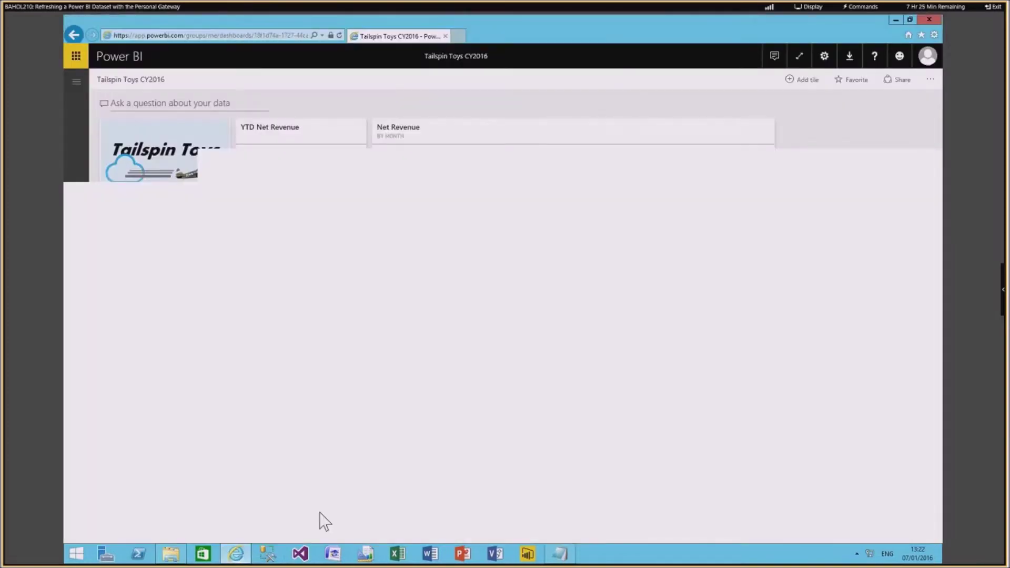
{"action": "left_click", "coordinate": [928, 59]}
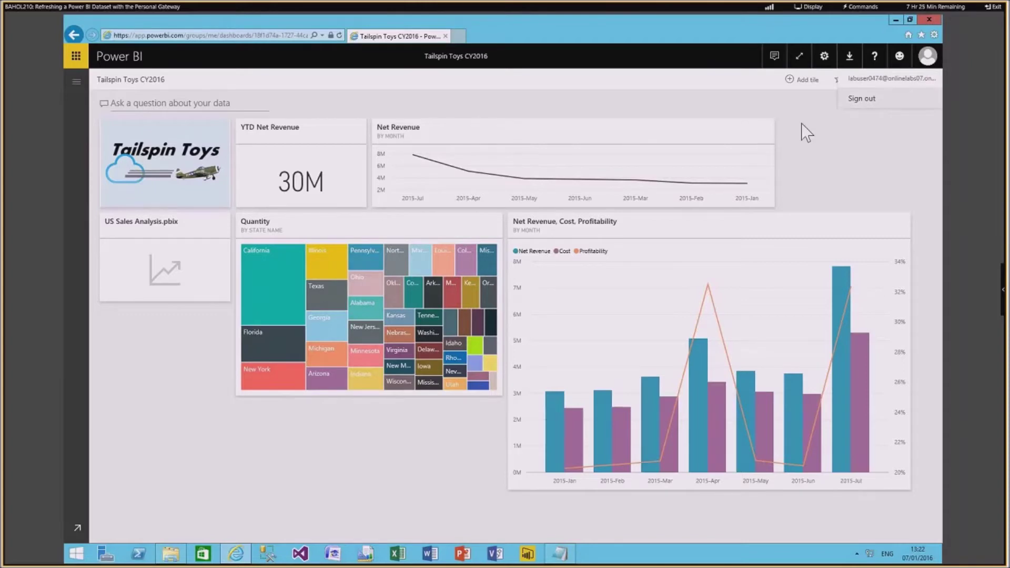
{"action": "left_click", "coordinate": [428, 114]}
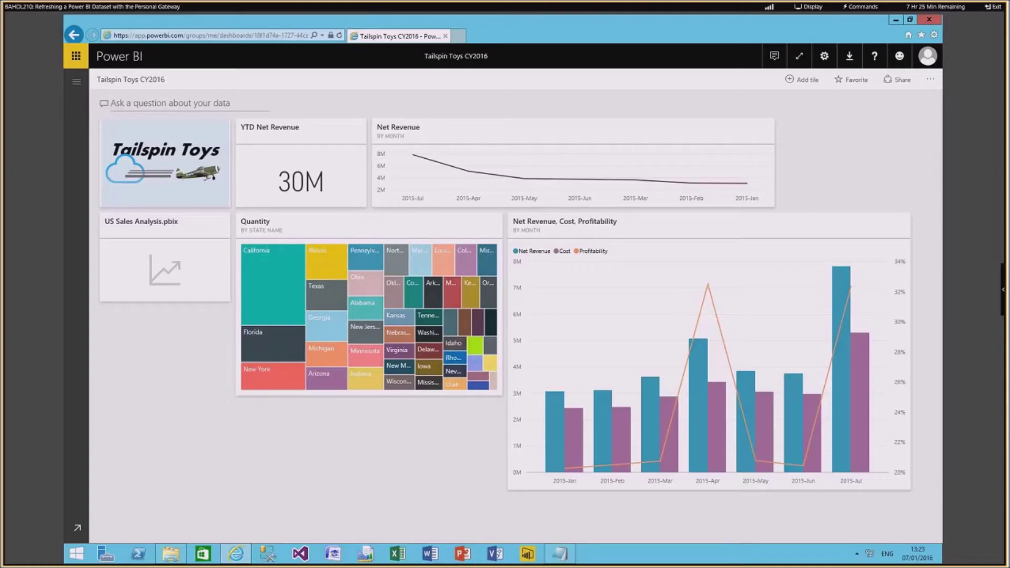
Switch to Power BI Desktop and save the blank report on the desktop as GrossRevenue.
{"action": "left_click", "coordinate": [527, 557]}
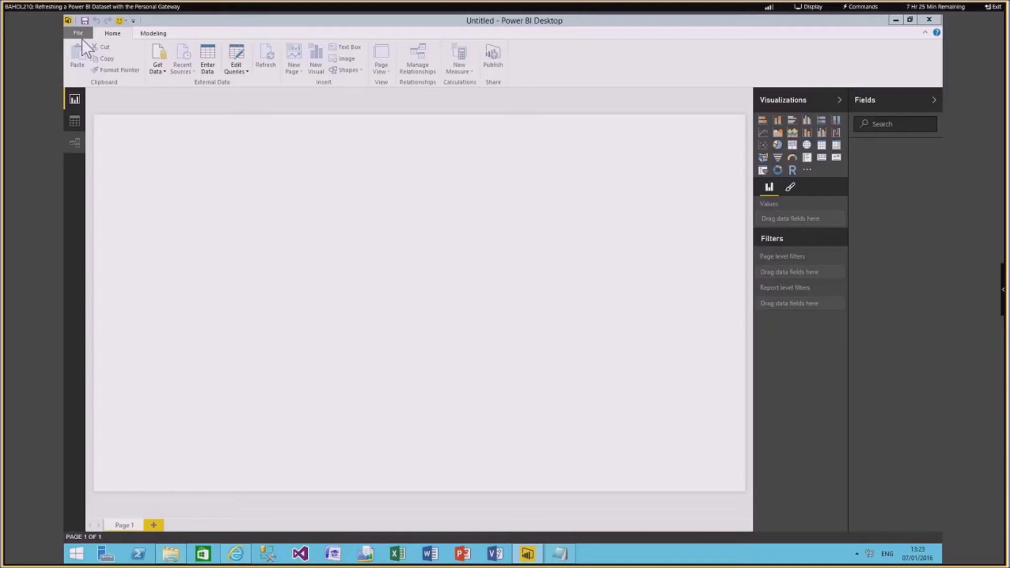
{"action": "left_click", "coordinate": [80, 35]}
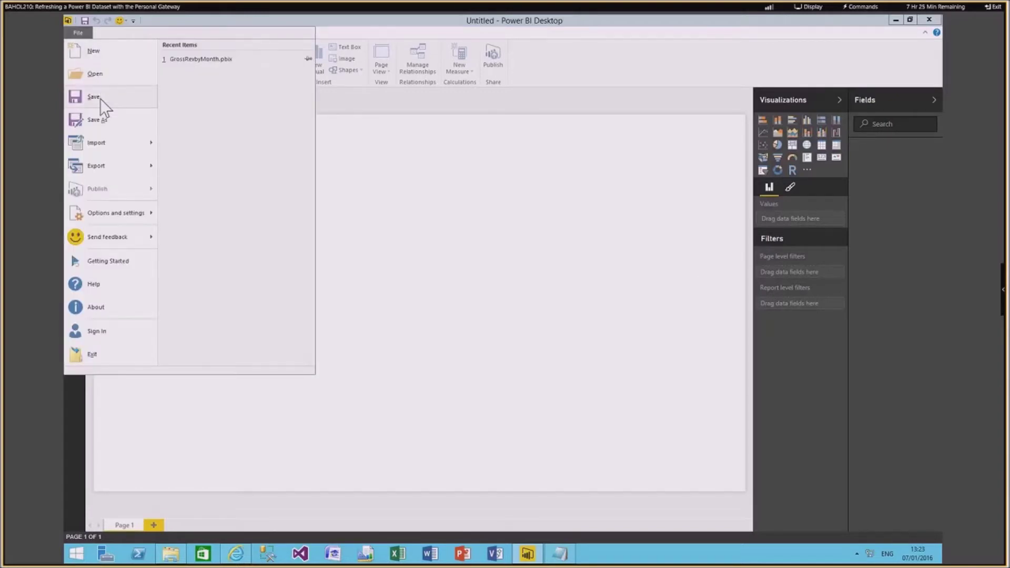
{"action": "left_click", "coordinate": [103, 120]}
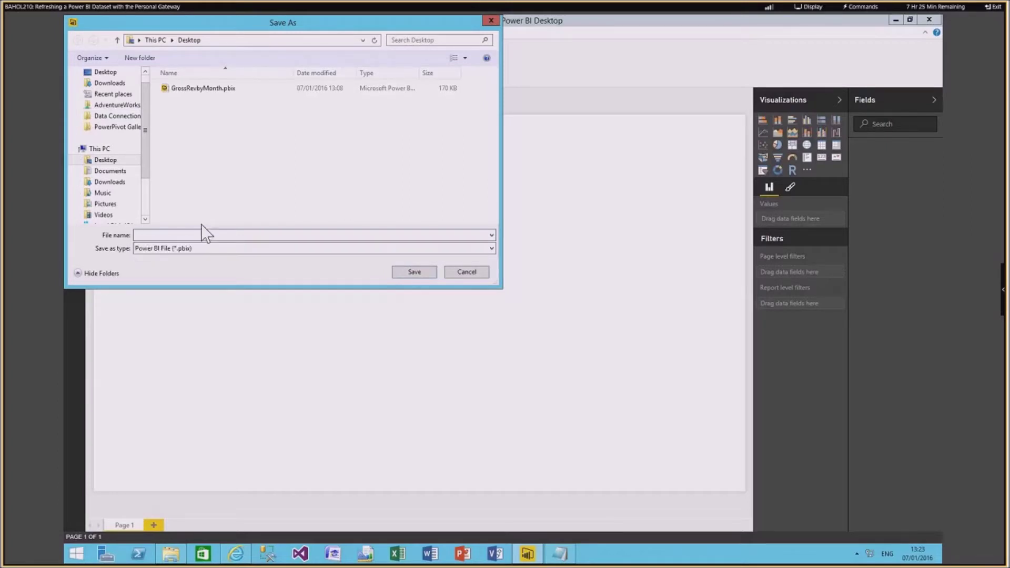
{"action": "type", "text": "Gro"}
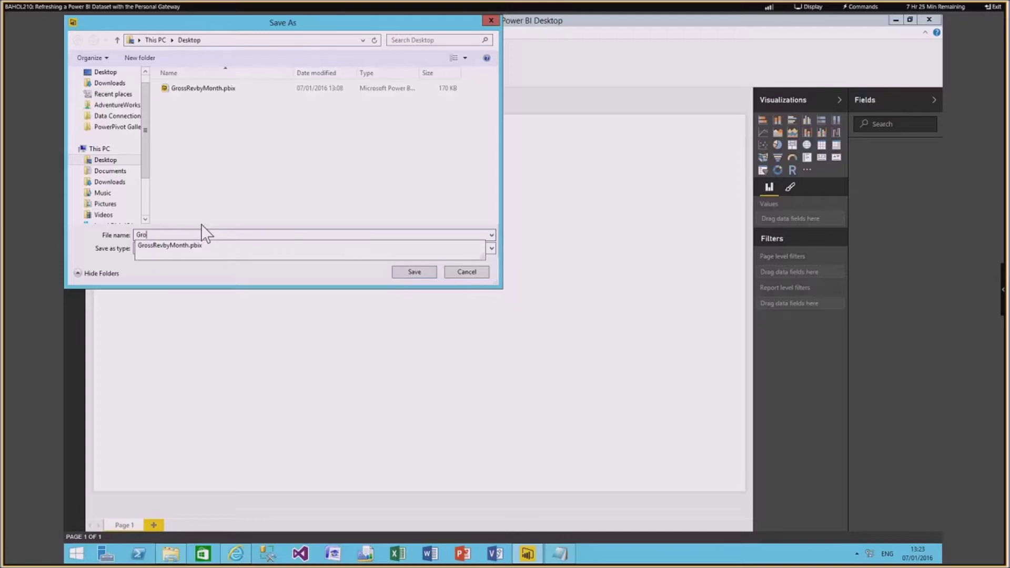
{"action": "type", "text": "ssRevenue"}
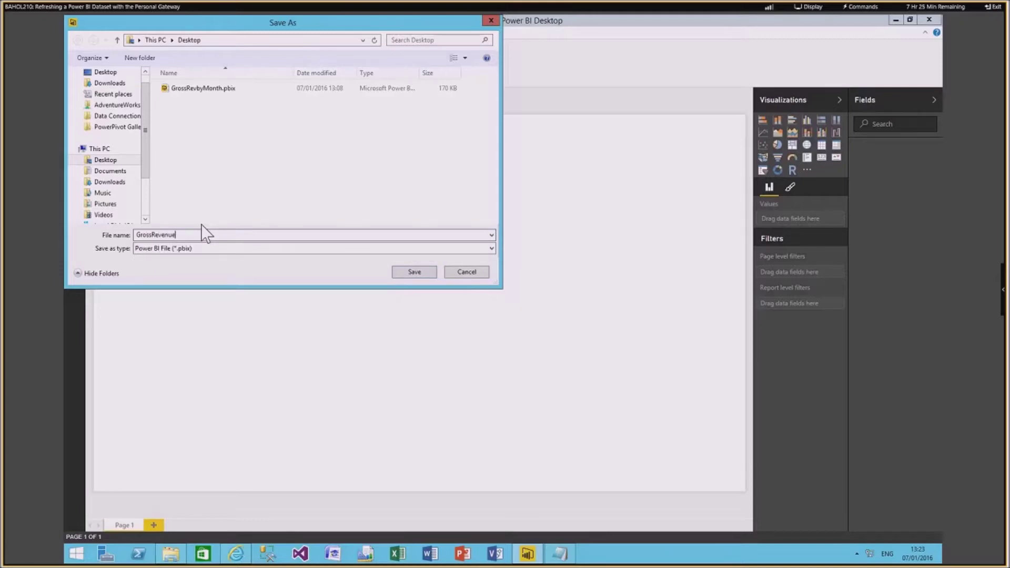
{"action": "key", "text": "Return"}
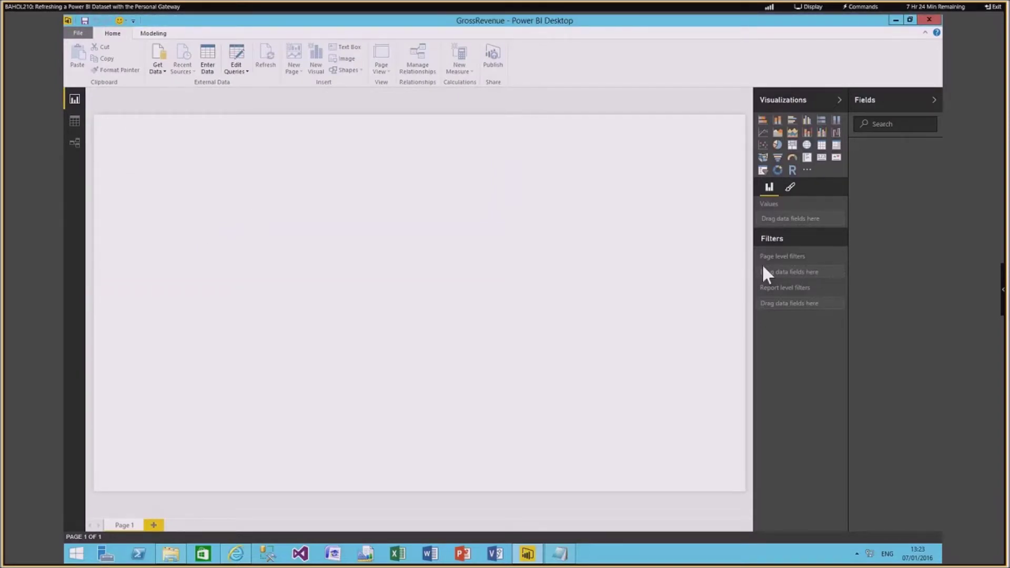
Connect to the TailspinToys-US SQL Server database on server MICROSOFTBI in Import mode.
{"action": "left_click", "coordinate": [163, 71]}
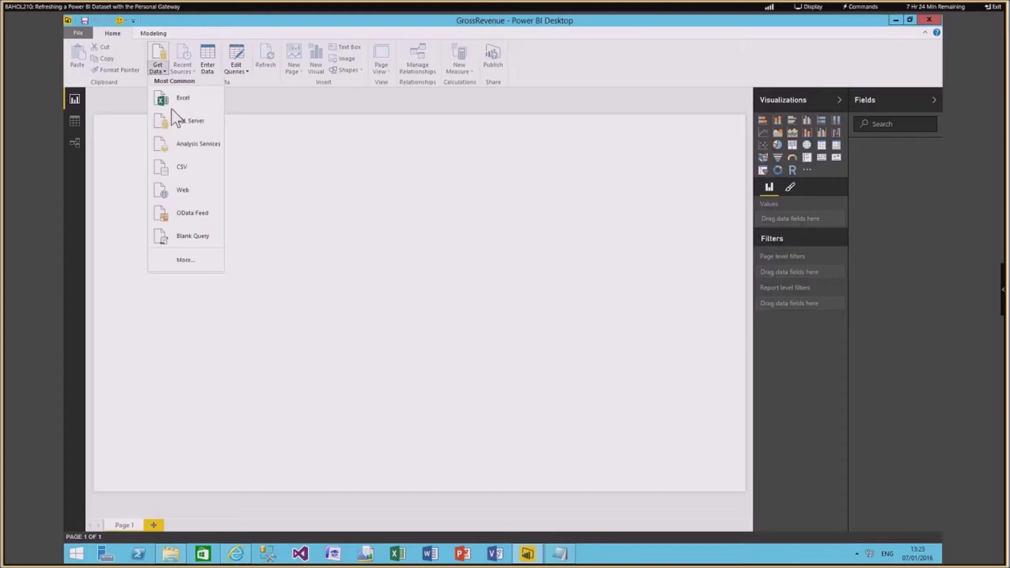
{"action": "left_click", "coordinate": [179, 121]}
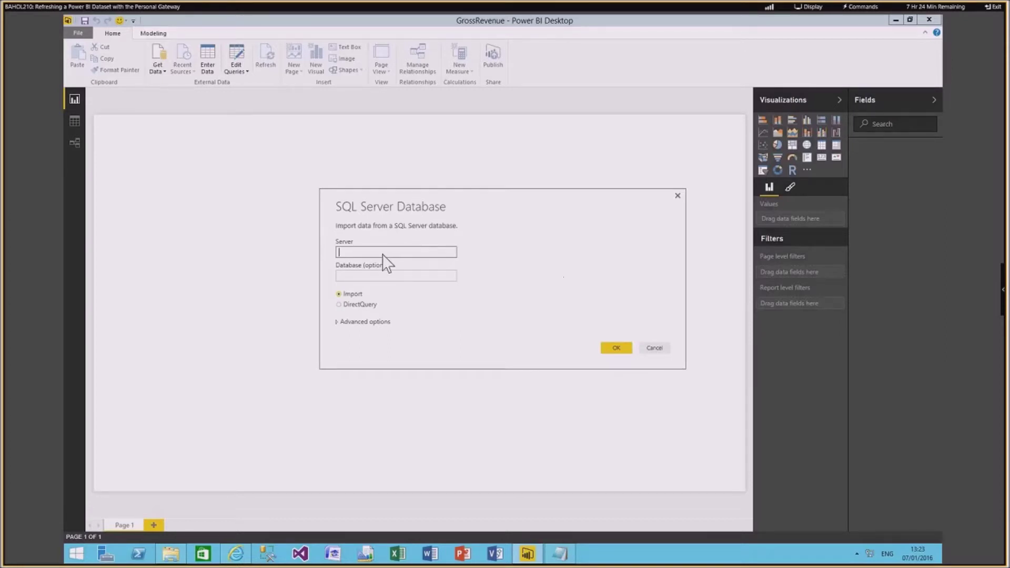
{"action": "type", "text": "MICROSOFTBI"}
{"action": "key", "text": "Tab"}
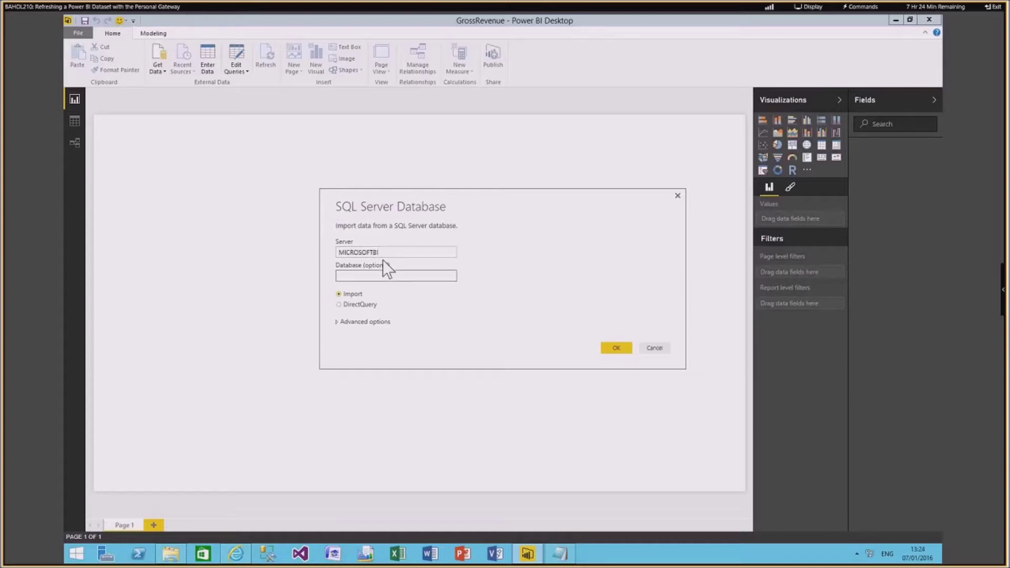
{"action": "type", "text": "TailspinToys-US"}
{"action": "left_click", "coordinate": [619, 349]}
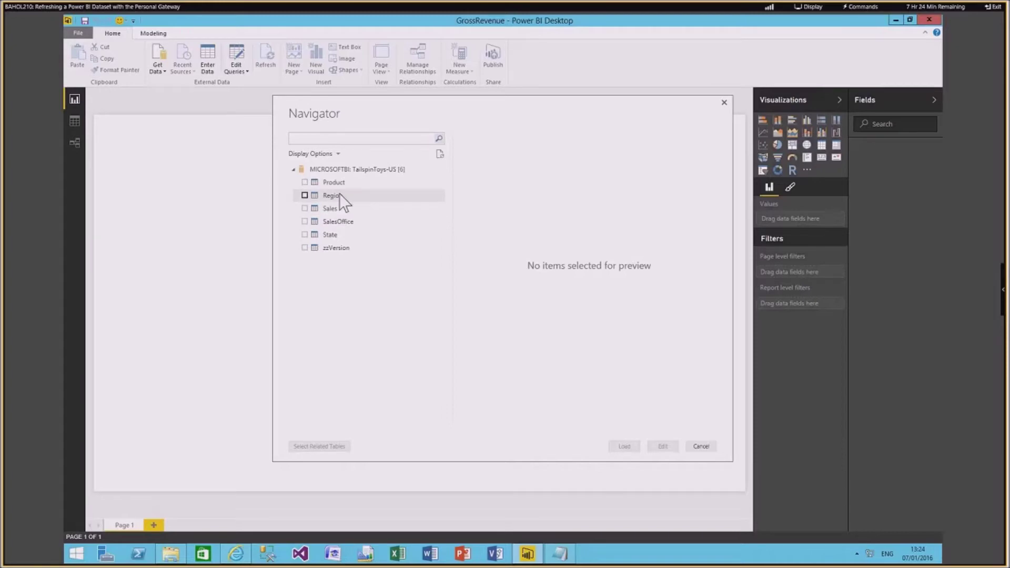
Select the Sales table from the TailspinToys-US database and open it for editing in the Query Editor.
{"action": "left_click", "coordinate": [308, 209]}
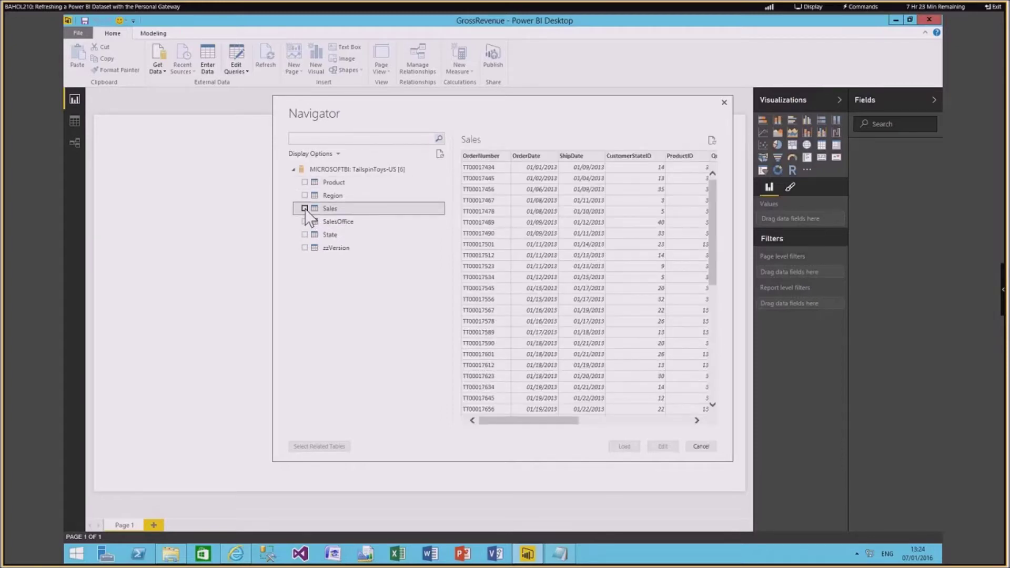
{"action": "left_click", "coordinate": [305, 209]}
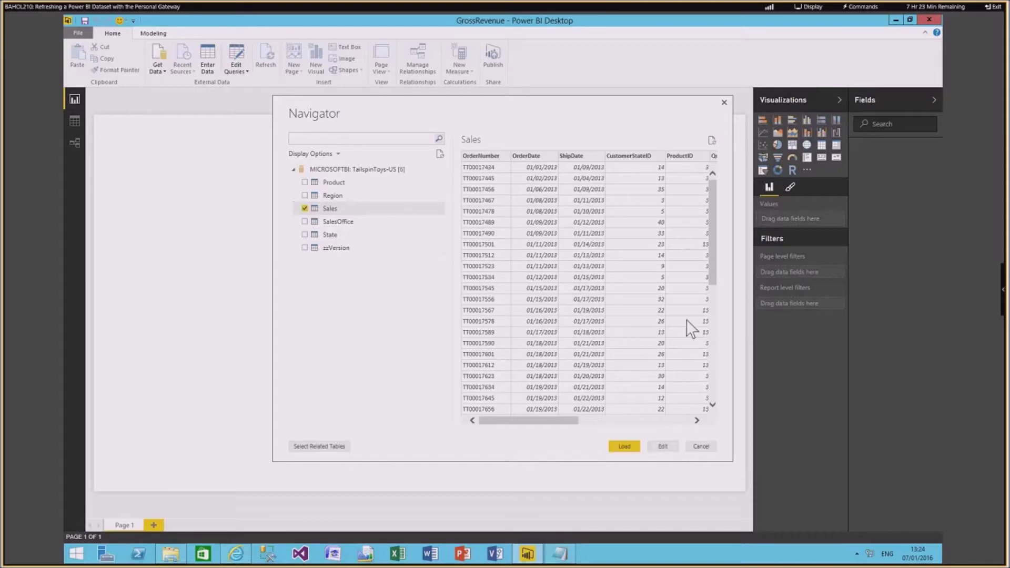
{"action": "left_click", "coordinate": [664, 446]}
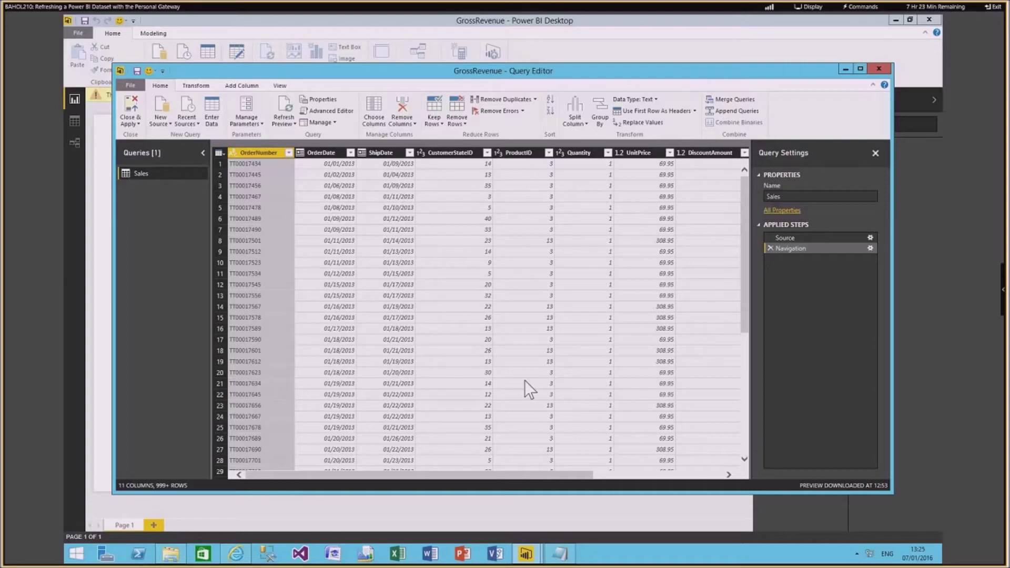
Add a column to the Sales query that multiplies Quantity by UnitPrice.
{"action": "left_click", "coordinate": [579, 152]}
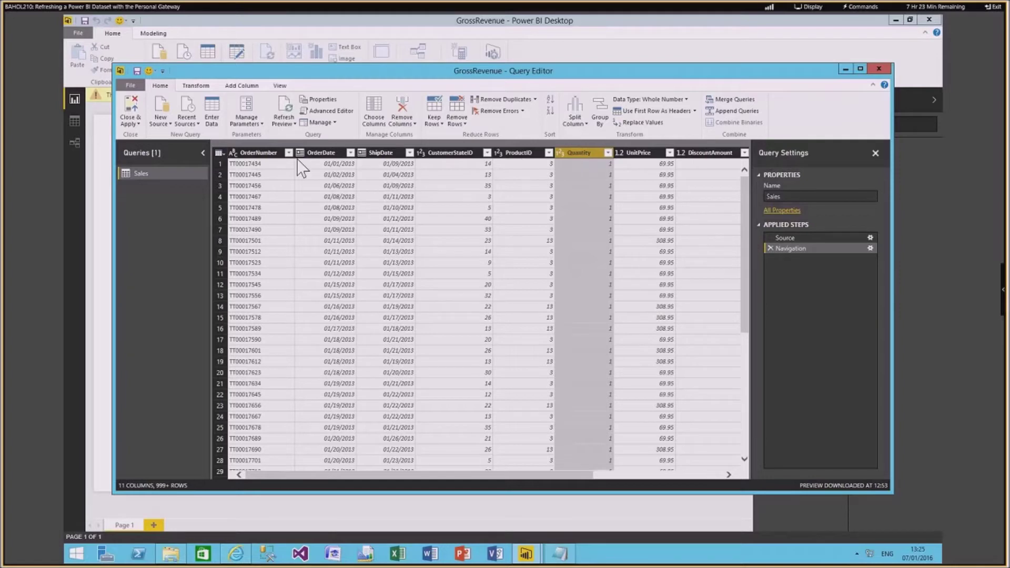
{"action": "left_click", "coordinate": [640, 153], "text": "ctrl"}
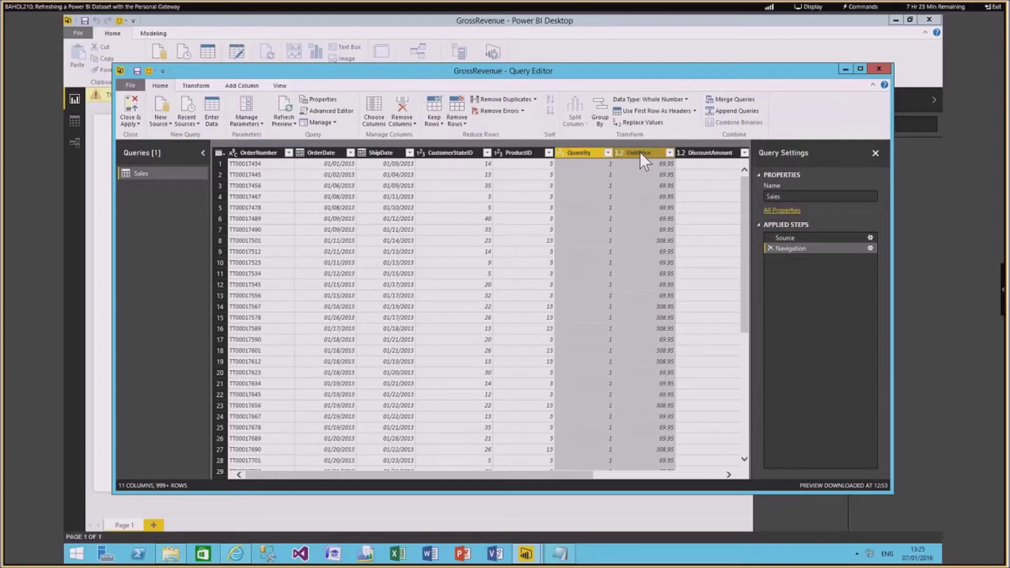
{"action": "left_click", "coordinate": [237, 87]}
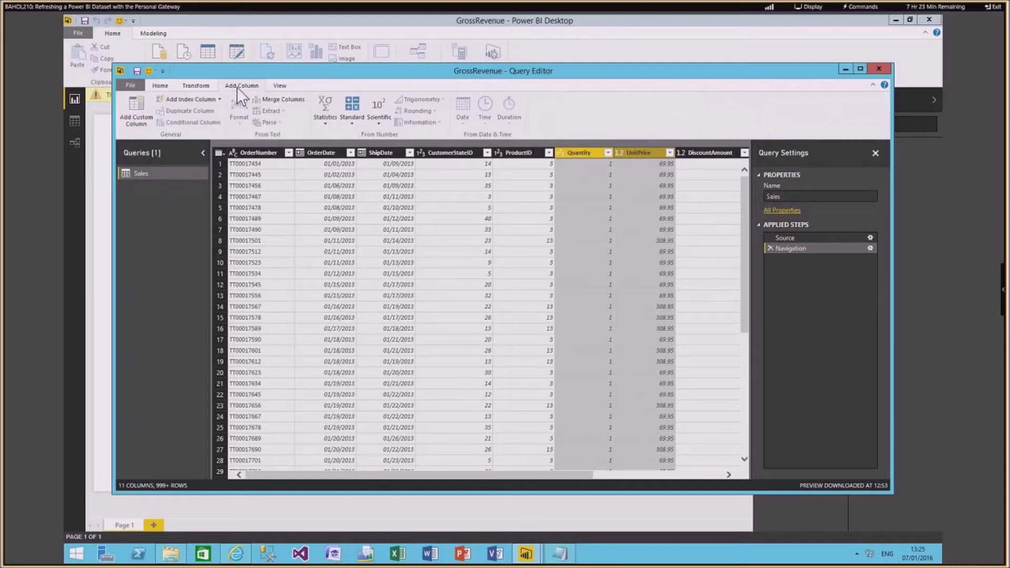
{"action": "left_click", "coordinate": [352, 116]}
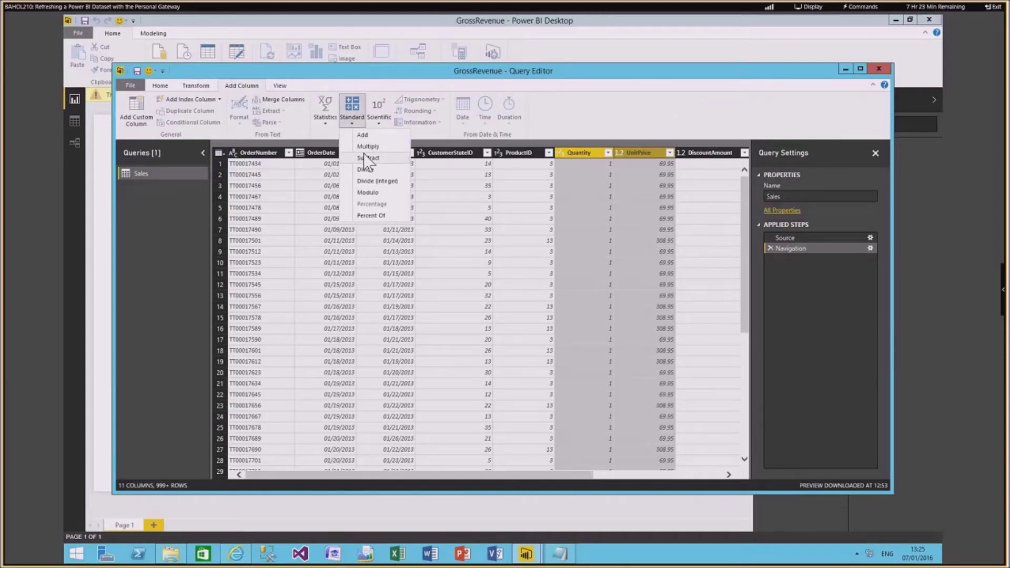
{"action": "left_click", "coordinate": [365, 148]}
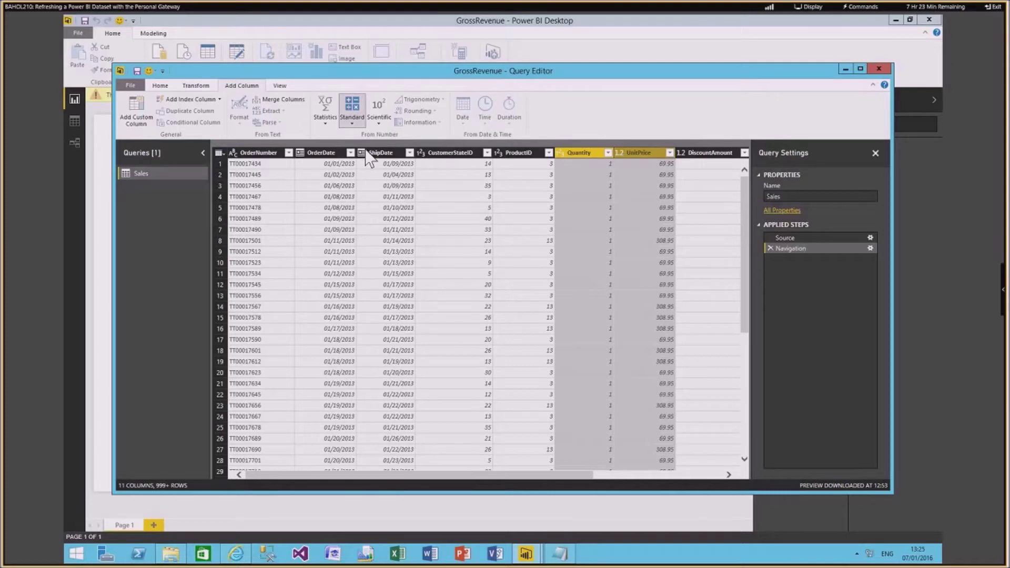
Rename the new multiplication column in the Sales query as Gross Revenue.
{"action": "left_click", "coordinate": [627, 478]}
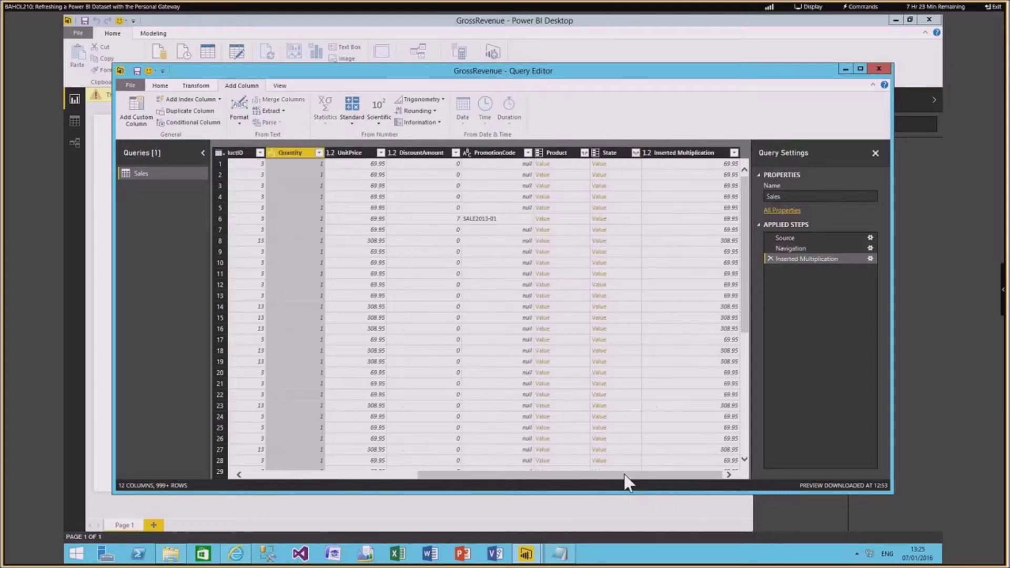
{"action": "left_click", "coordinate": [691, 152]}
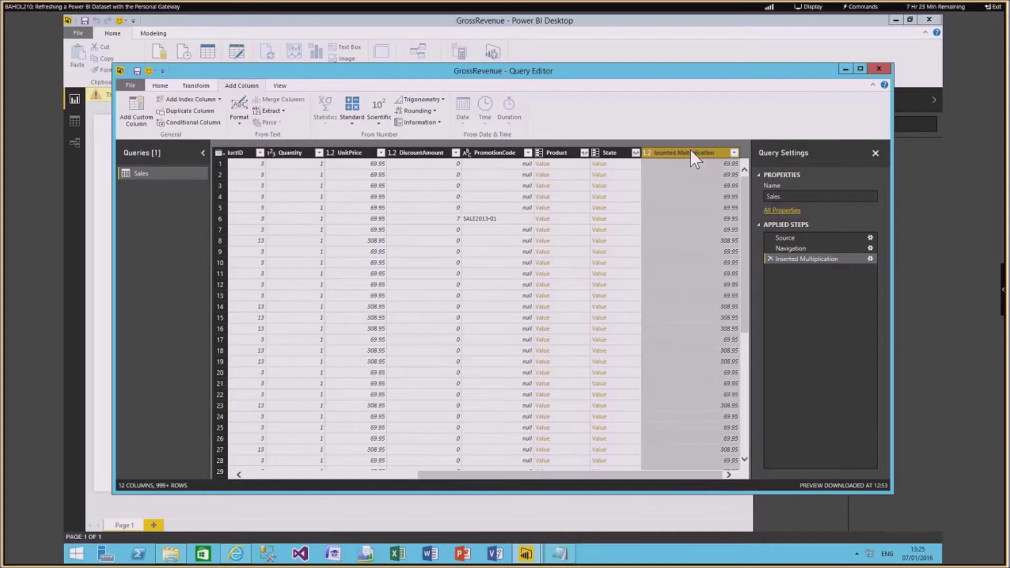
{"action": "right_click", "coordinate": [690, 150]}
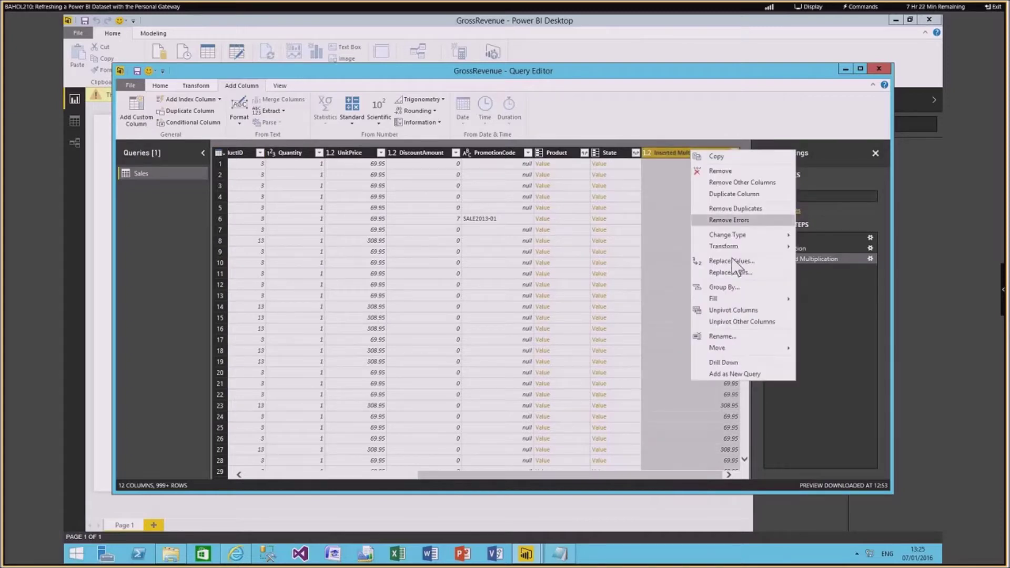
{"action": "left_click", "coordinate": [728, 336]}
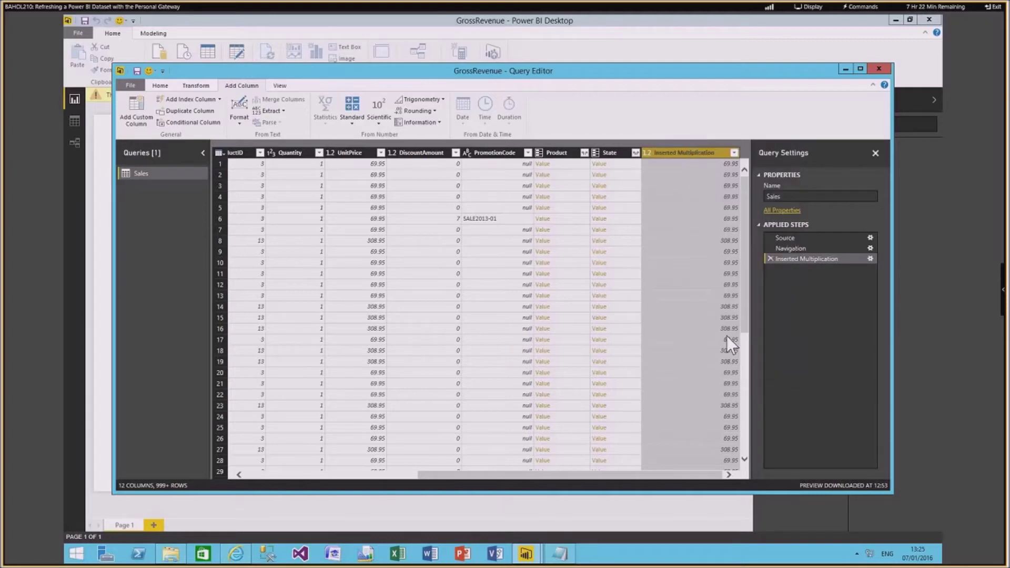
{"action": "type", "text": "Gross"}
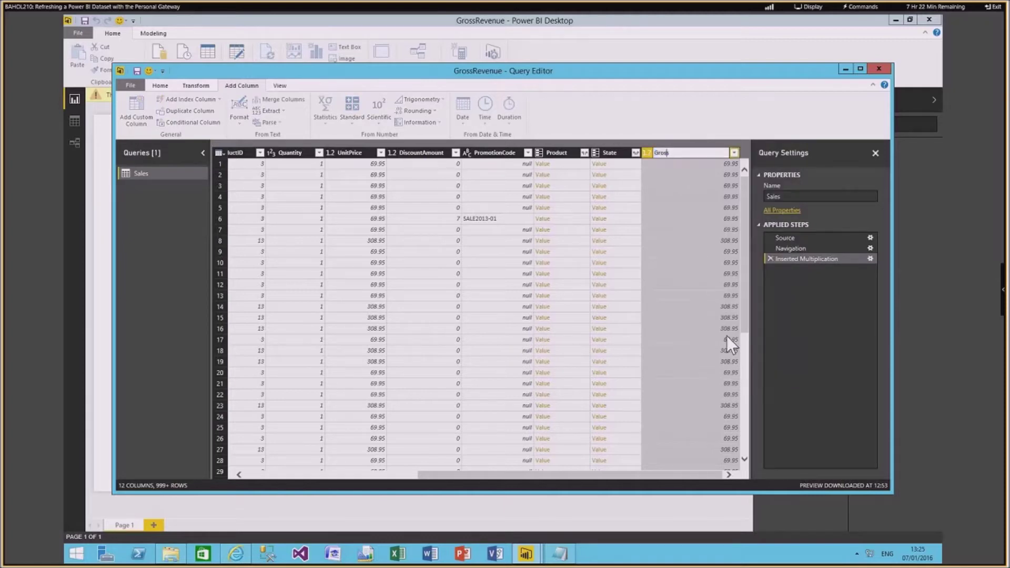
{"action": "type", "text": " Revenue"}
{"action": "key", "text": "Return"}
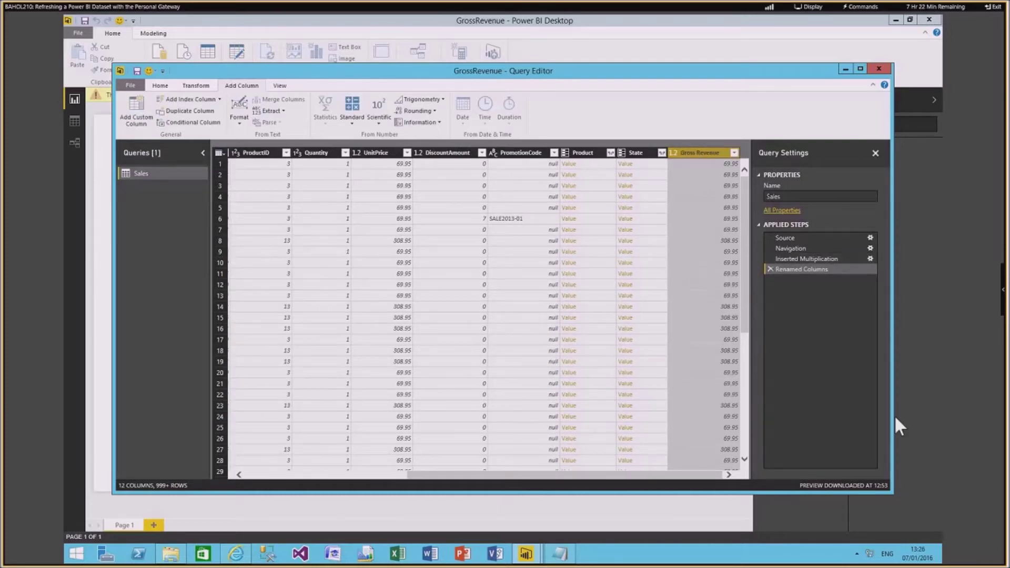
Remove all columns from the Sales query except OrderDate and Gross Revenue.
{"action": "left_click_drag", "start_coordinate": [402, 473], "coordinate": [285, 475]}
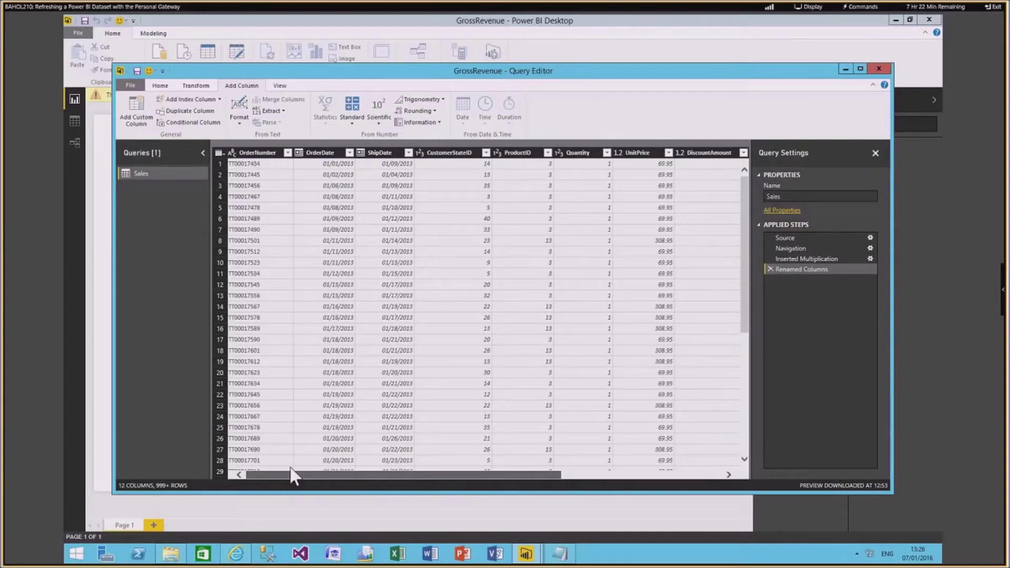
{"action": "left_click", "coordinate": [331, 154]}
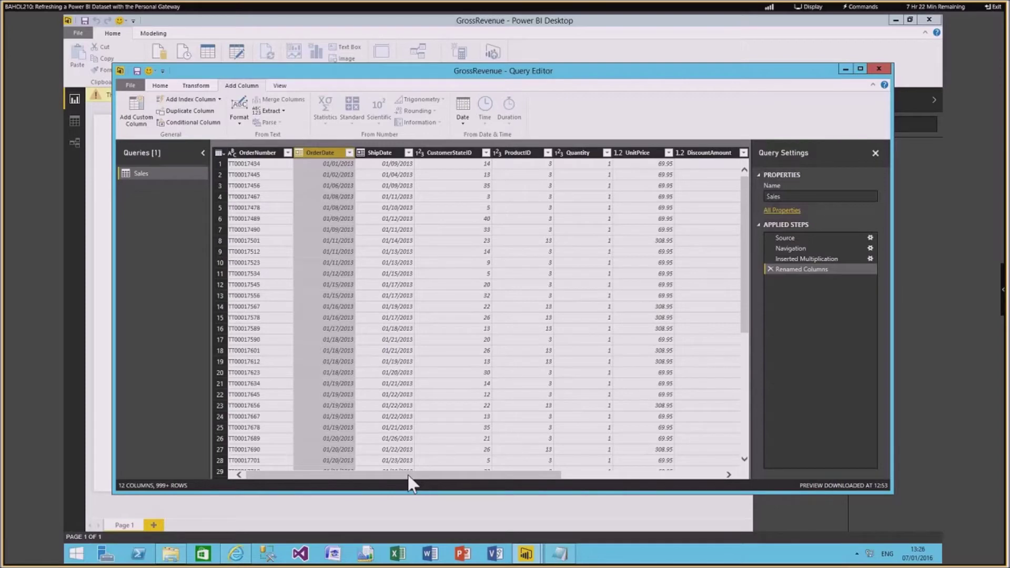
{"action": "left_click_drag", "start_coordinate": [443, 480], "coordinate": [647, 491]}
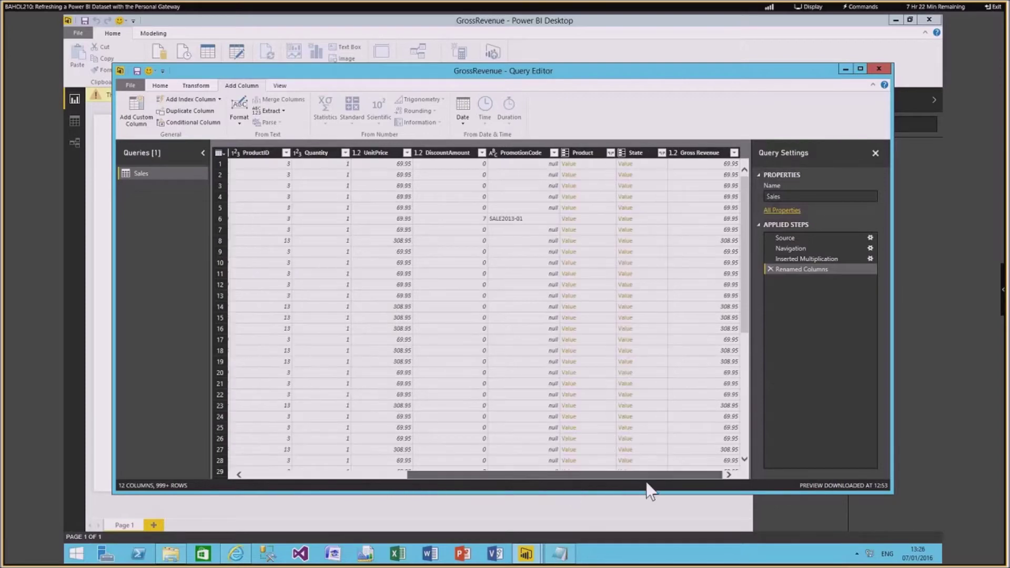
{"action": "left_click", "coordinate": [706, 152]}
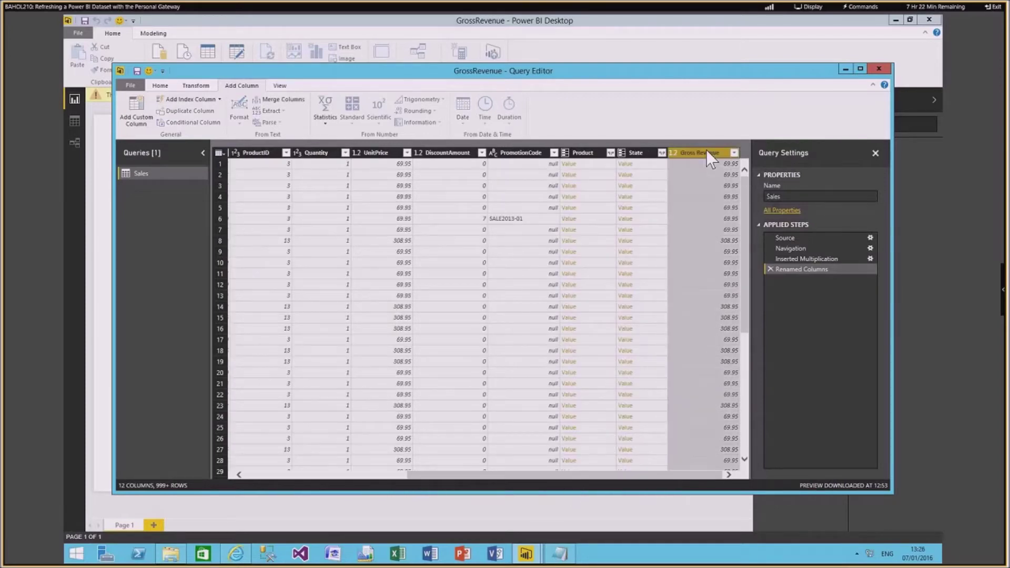
{"action": "right_click", "coordinate": [696, 151]}
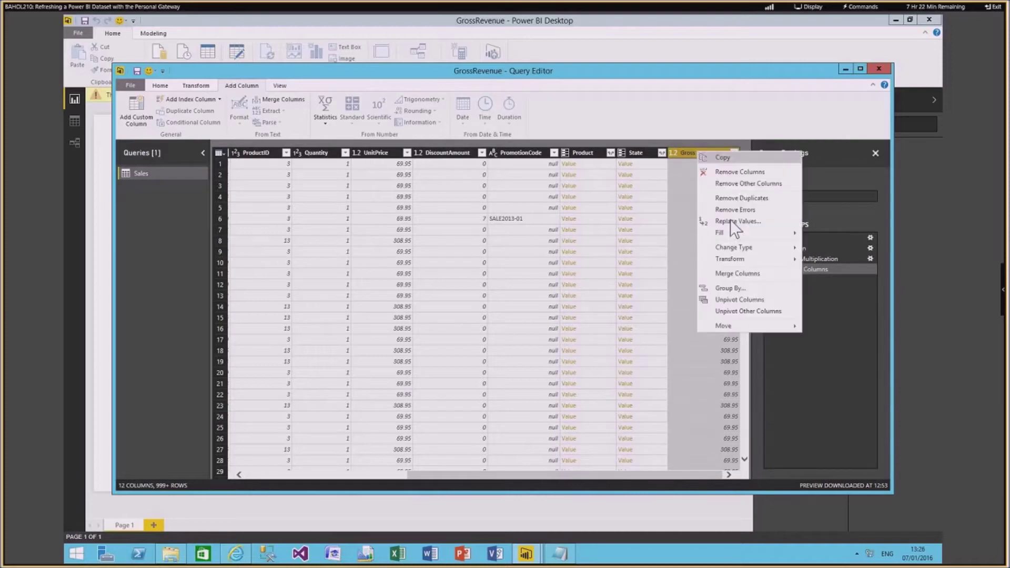
{"action": "left_click", "coordinate": [743, 195]}
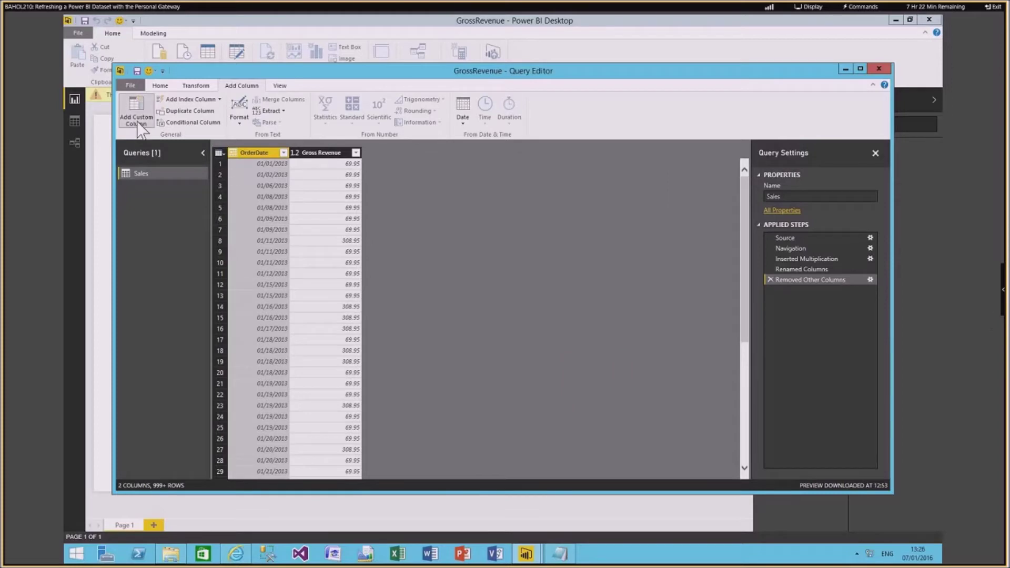
Add a custom column named Year to the Sales query with the Snippets.txt formula "CY" & Text.From(Date.Year([OrderDate])).
{"action": "left_click", "coordinate": [138, 120]}
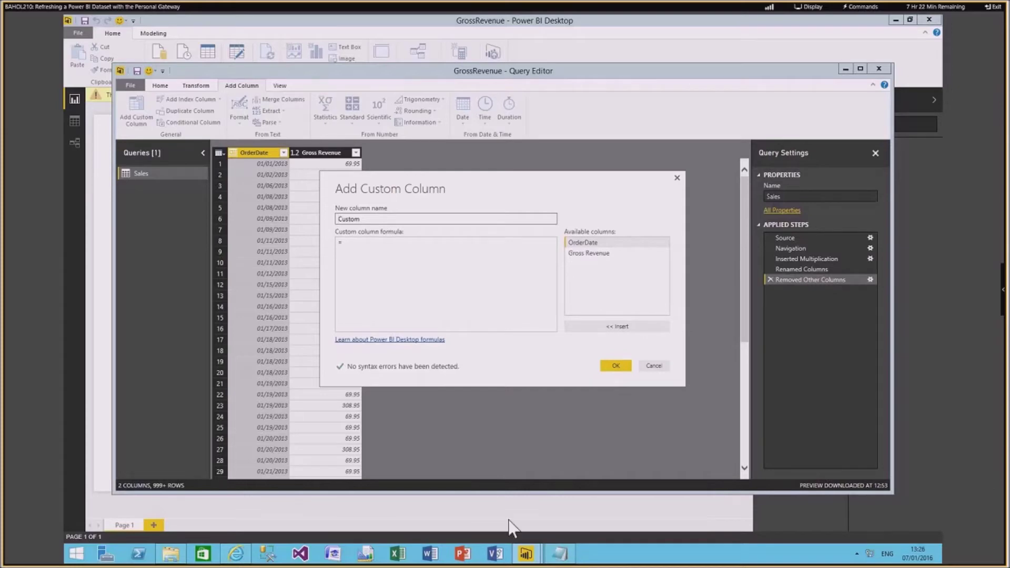
{"action": "left_click", "coordinate": [560, 555]}
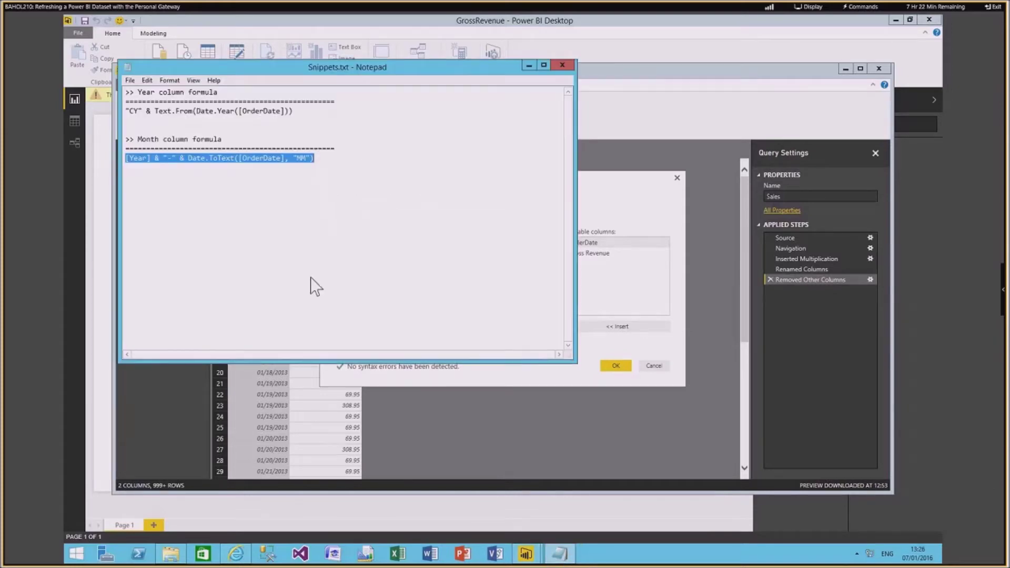
{"action": "left_click_drag", "start_coordinate": [304, 111], "coordinate": [124, 111]}
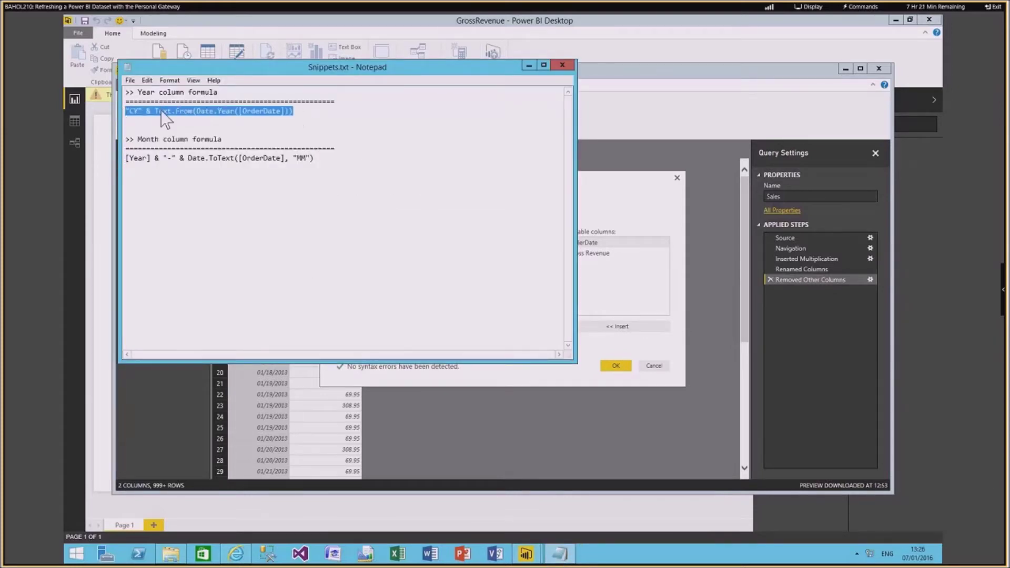
{"action": "left_click", "coordinate": [529, 66]}
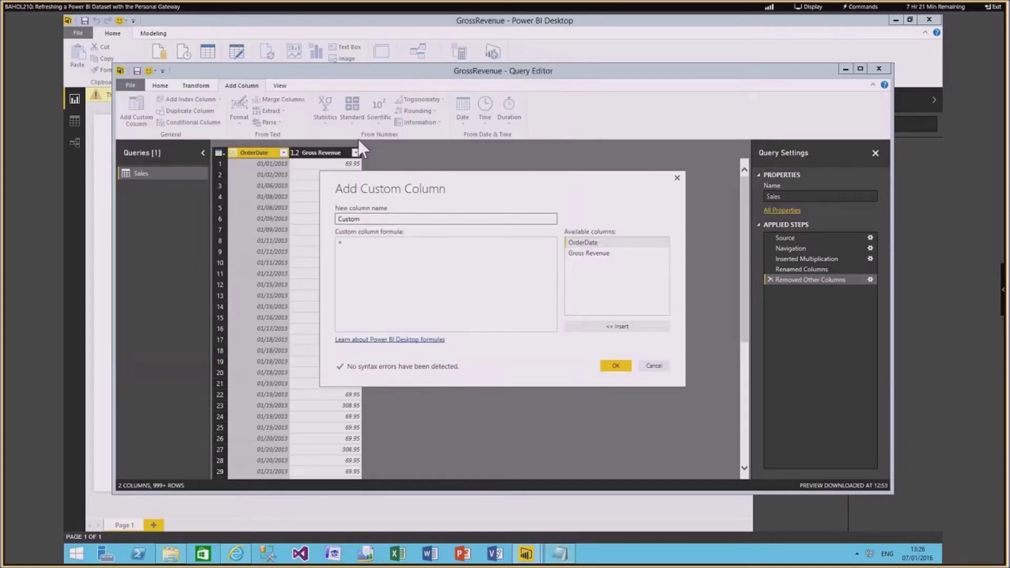
{"action": "left_click", "coordinate": [370, 250]}
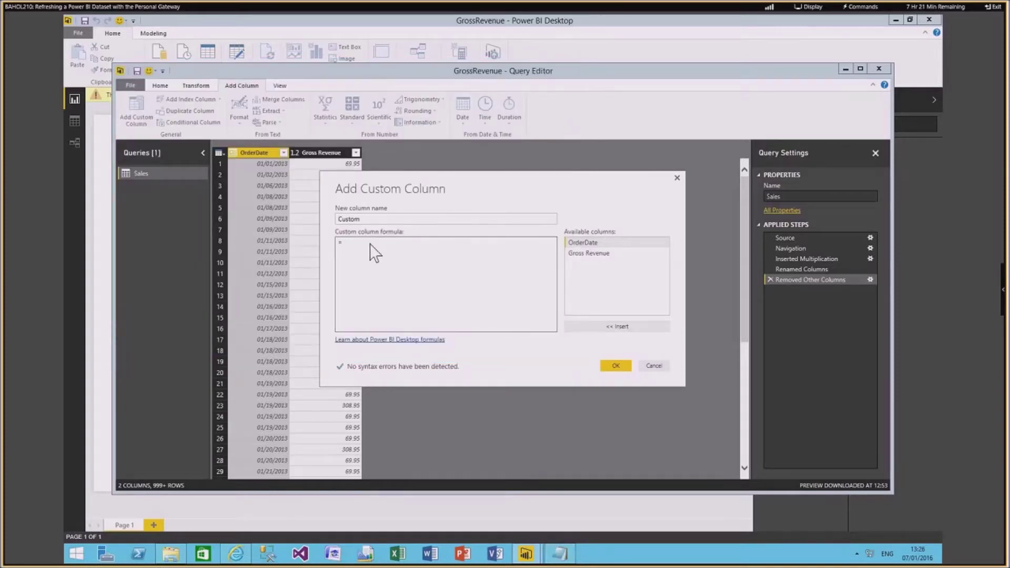
{"action": "type", "text": "\"CY\" & Text.From(Date.Year([OrderDate]))"}
{"action": "left_click", "coordinate": [410, 219]}
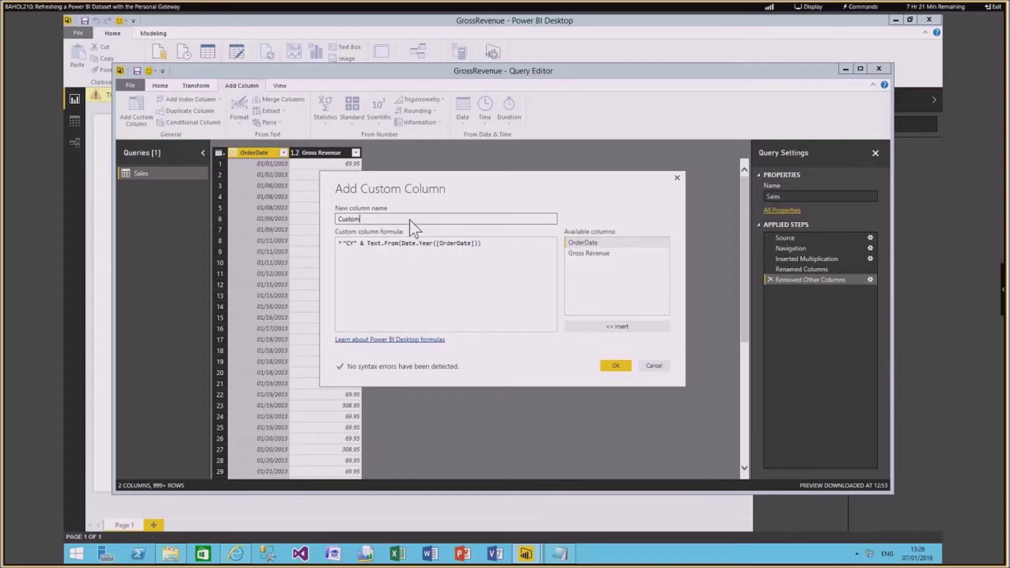
{"action": "left_click_drag", "start_coordinate": [368, 220], "coordinate": [304, 217]}
{"action": "type", "text": "Year"}
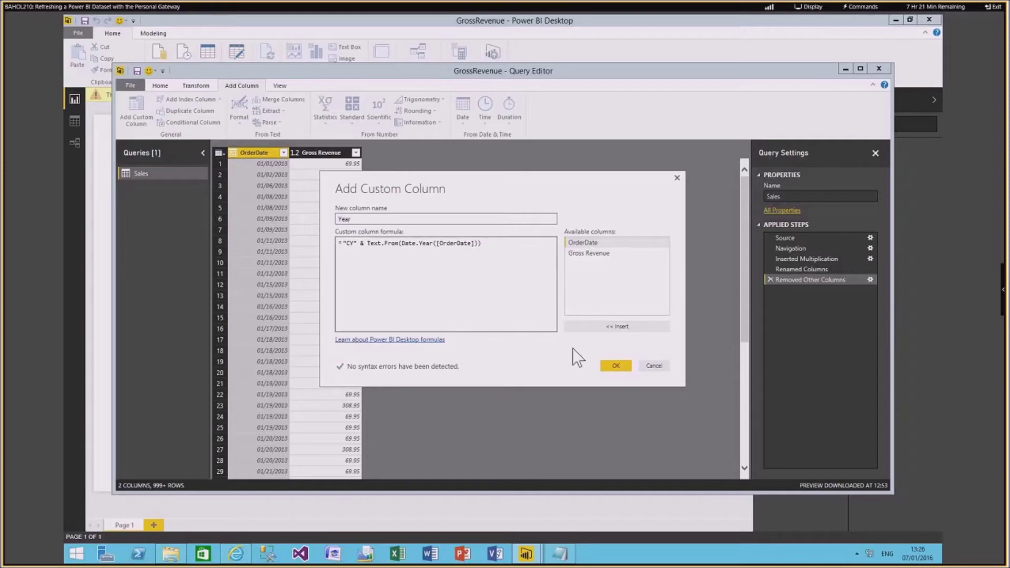
{"action": "left_click", "coordinate": [615, 366]}
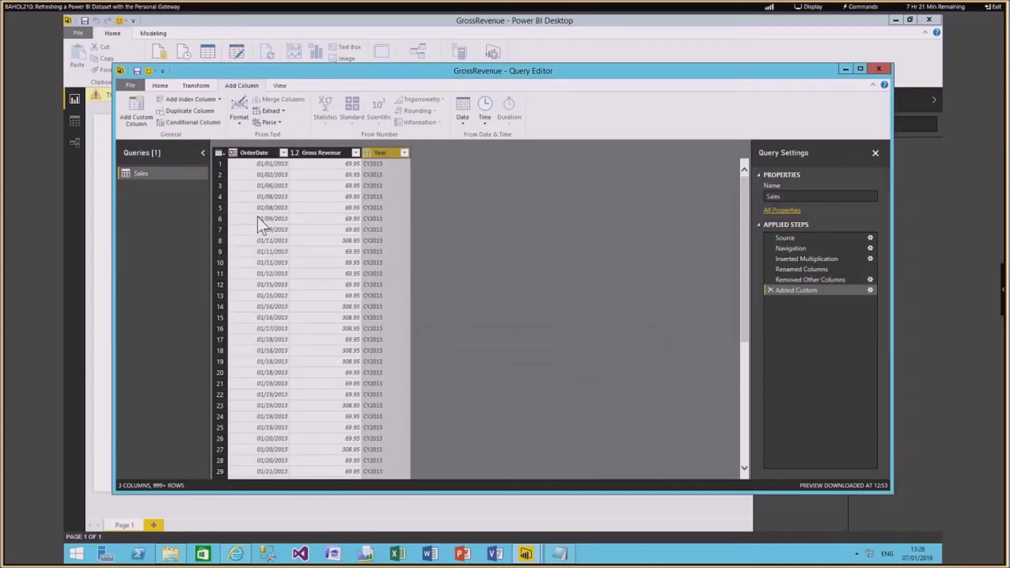
Add a custom column named Month to the Sales query with the Snippets.txt formula [Year] & "-" & Date.ToText([OrderDate], "MM").
{"action": "left_click", "coordinate": [134, 116]}
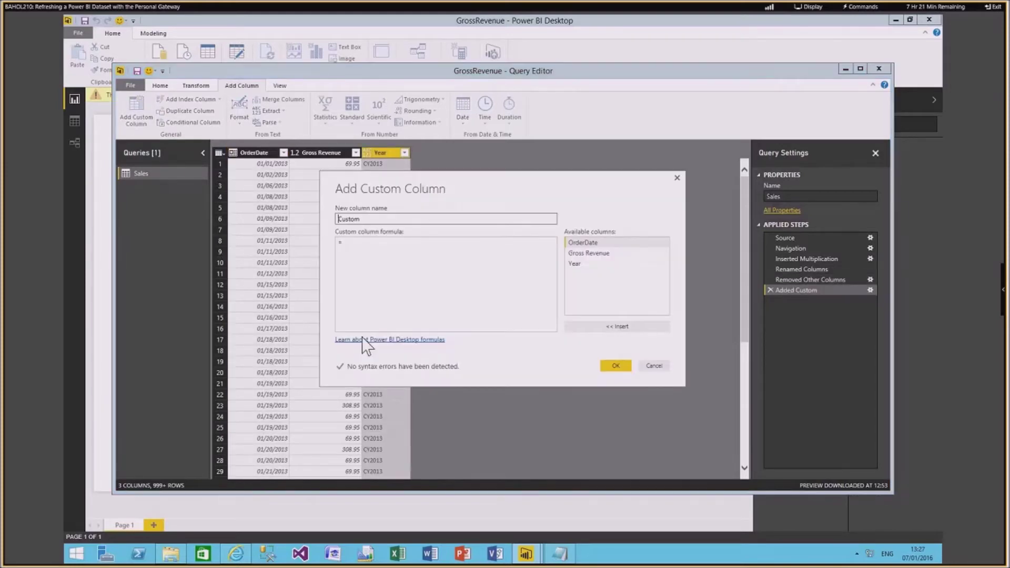
{"action": "left_click", "coordinate": [561, 554]}
{"action": "left_click_drag", "start_coordinate": [314, 157], "coordinate": [122, 159]}
{"action": "key", "text": "ctrl+c"}
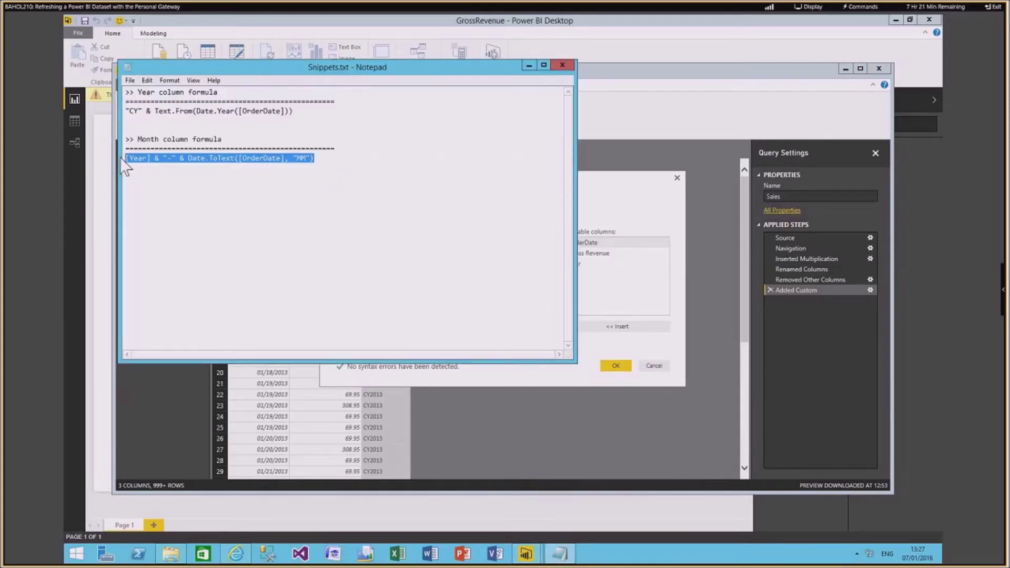
{"action": "left_click", "coordinate": [529, 65]}
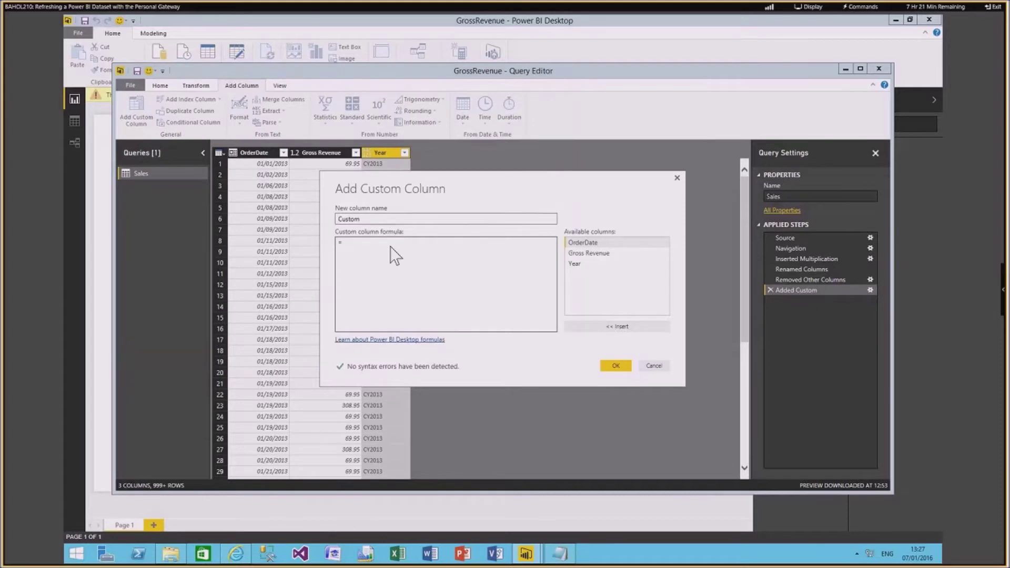
{"action": "key", "text": "ctrl+v"}
{"action": "key", "text": "shift+Tab"}
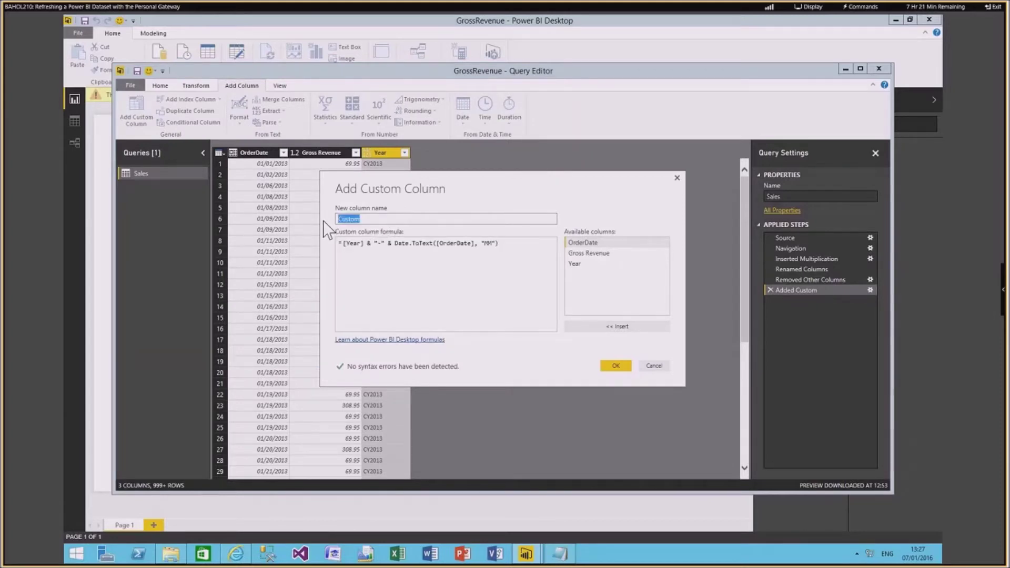
{"action": "type", "text": "Month"}
{"action": "left_click", "coordinate": [621, 366]}
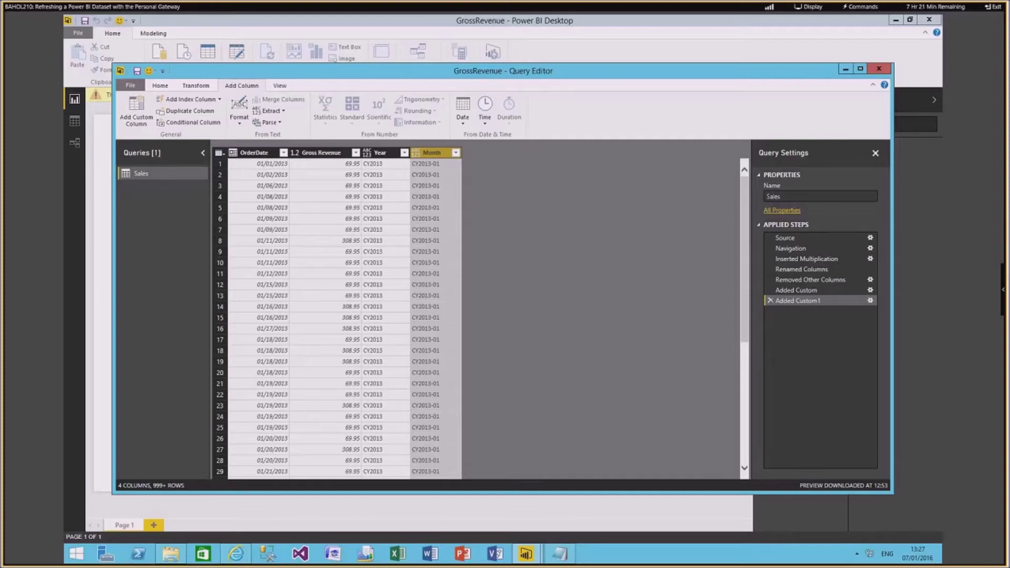
Remove the OrderDate column from the Sales query, and close the Query Editor with the changes applied.
{"action": "right_click", "coordinate": [267, 154]}
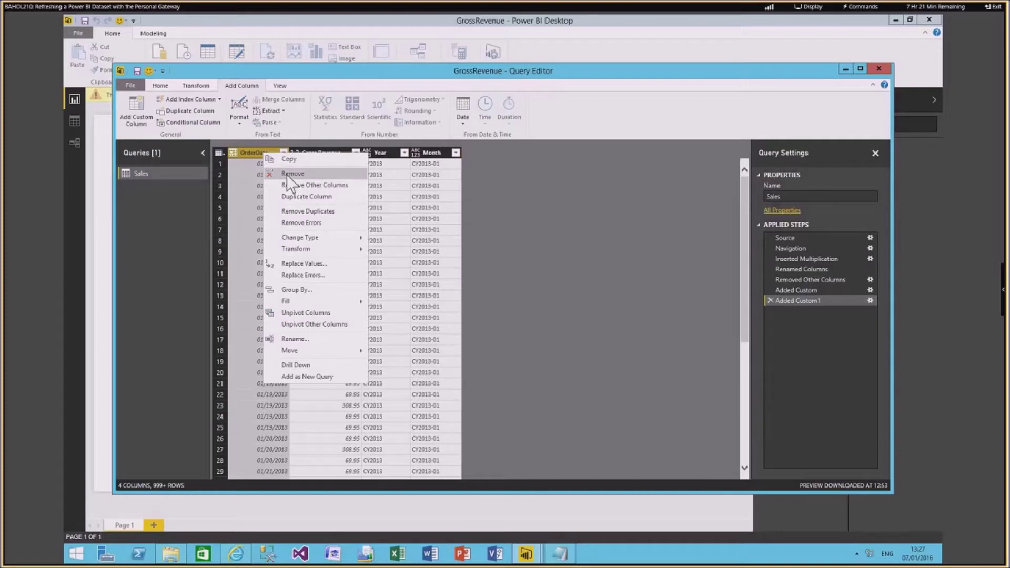
{"action": "left_click", "coordinate": [287, 175]}
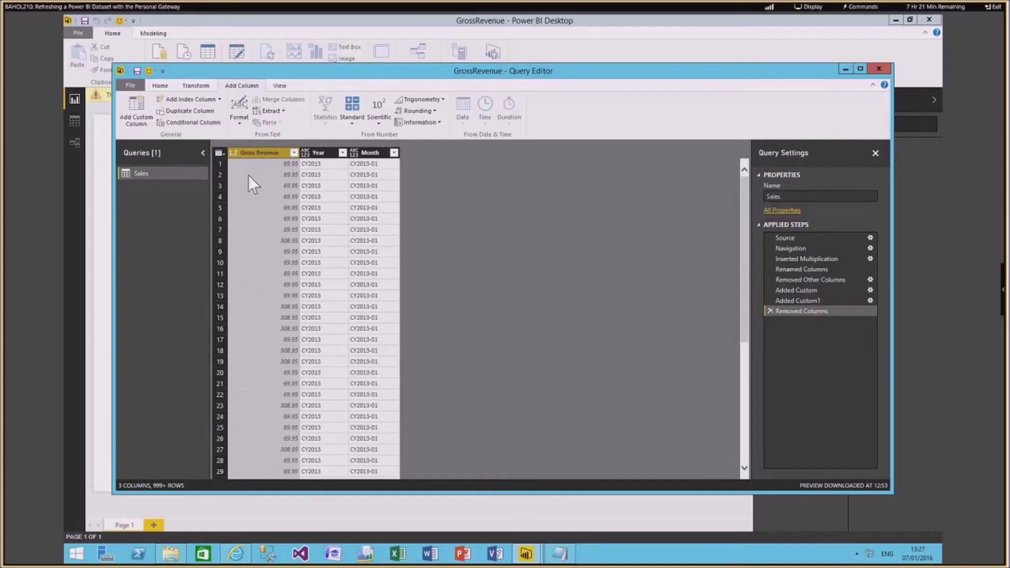
{"action": "left_click", "coordinate": [160, 86]}
{"action": "left_click", "coordinate": [130, 123]}
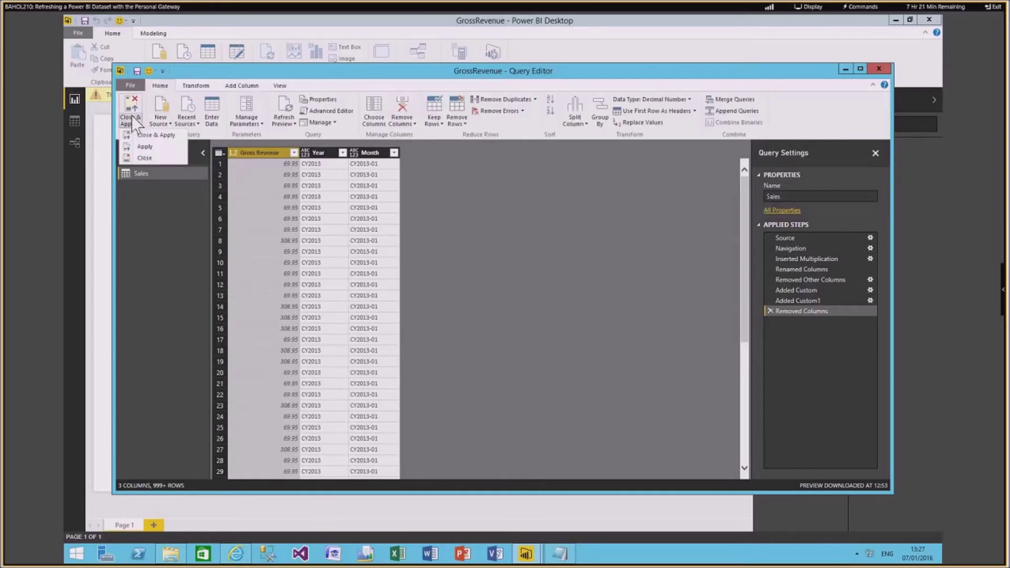
{"action": "left_click", "coordinate": [150, 135]}
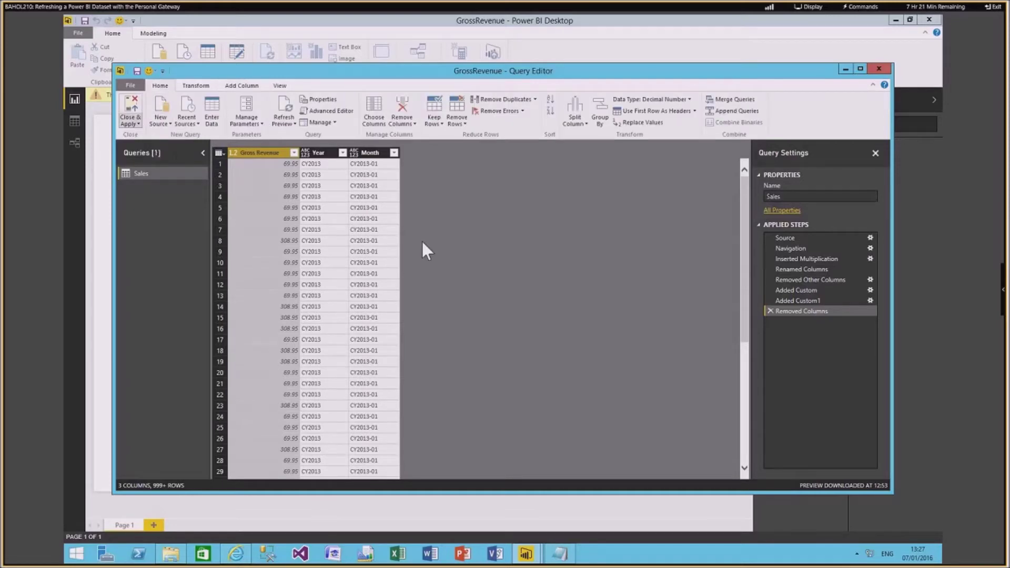
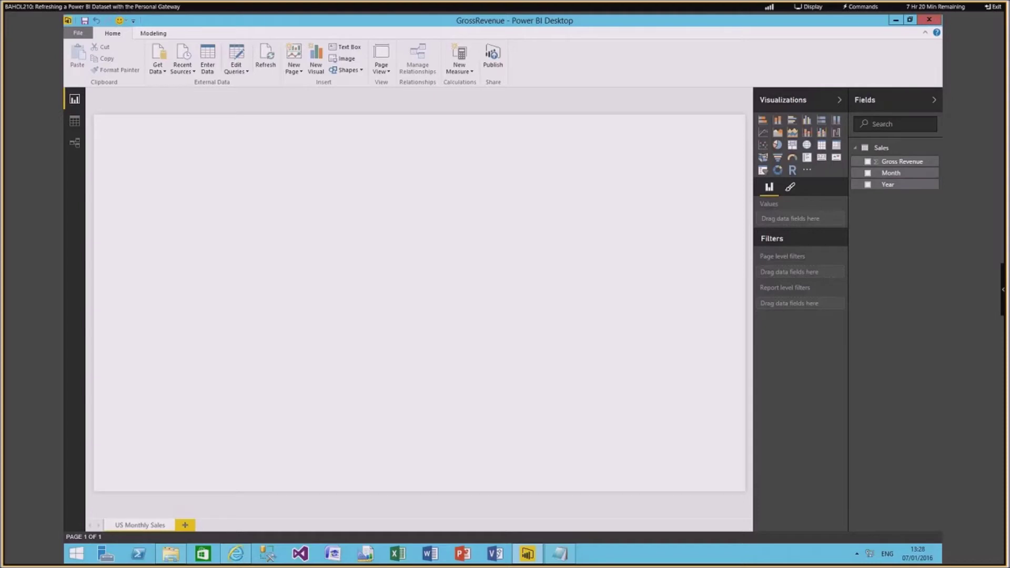
Add a Year slicer to the US Monthly Sales page and shrink it to fit its list of years.
{"action": "left_click", "coordinate": [868, 184]}
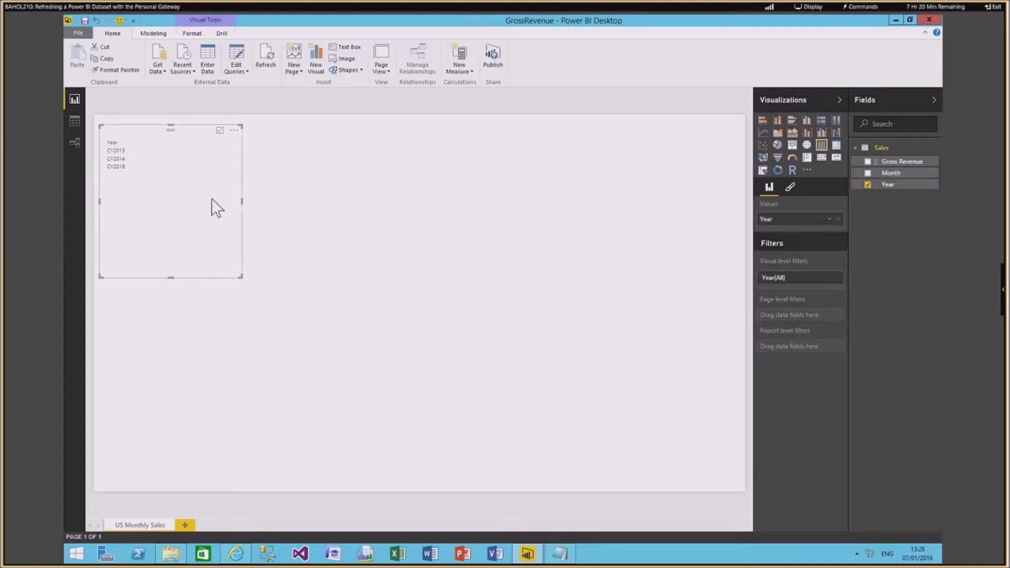
{"action": "left_click", "coordinate": [763, 170]}
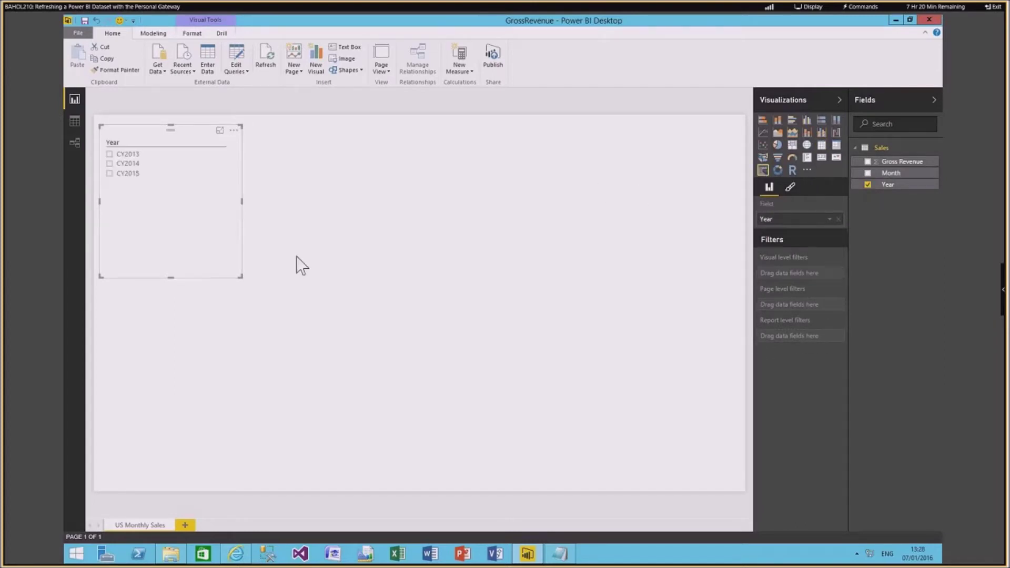
{"action": "left_click_drag", "start_coordinate": [242, 277], "coordinate": [197, 185]}
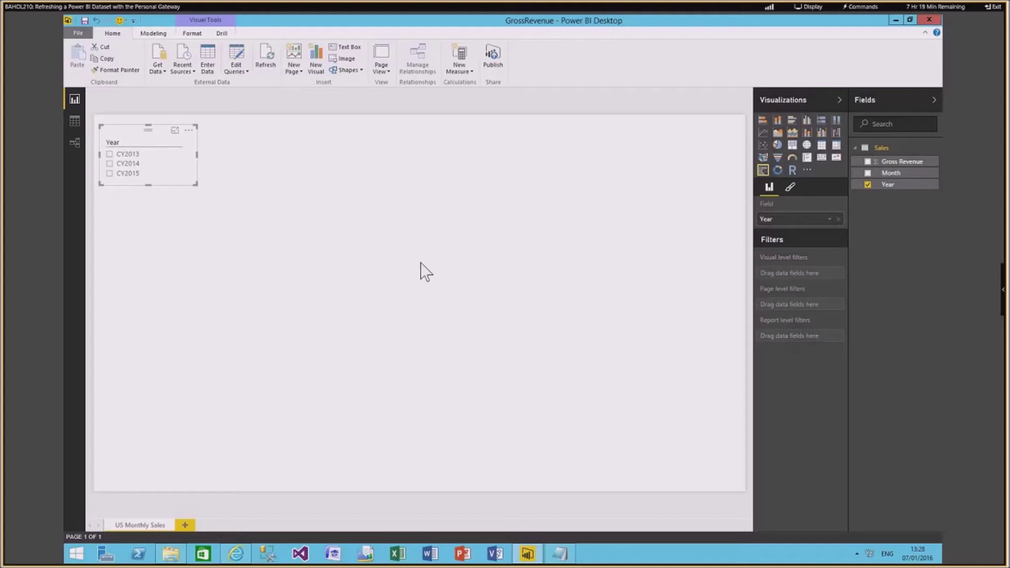
{"action": "left_click", "coordinate": [292, 191]}
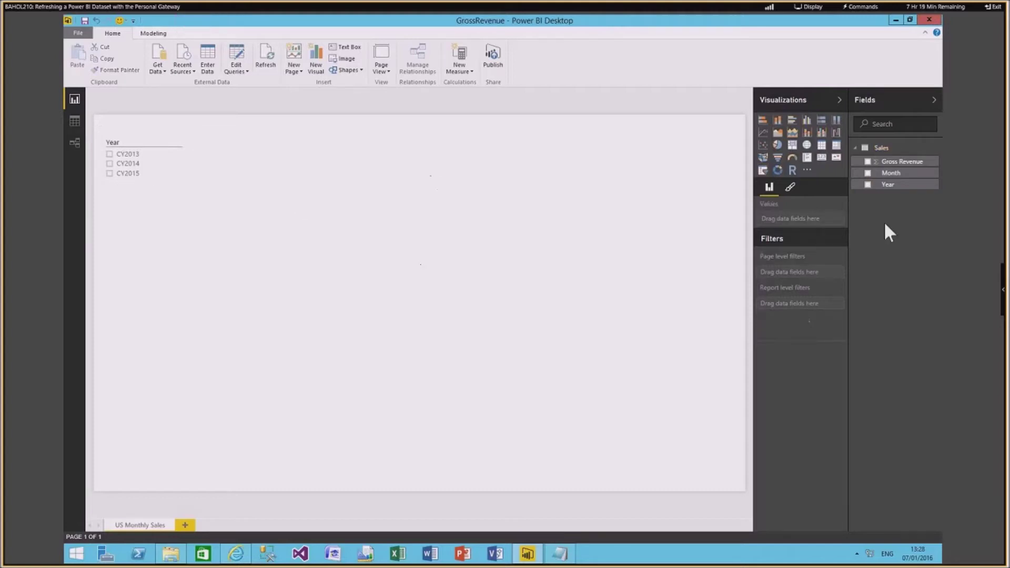
Create a column chart of Gross Revenue by Month beside the Year slicer, enlarged to fill the rest of the page.
{"action": "left_click", "coordinate": [868, 161]}
{"action": "left_click_drag", "start_coordinate": [175, 193], "coordinate": [259, 147]}
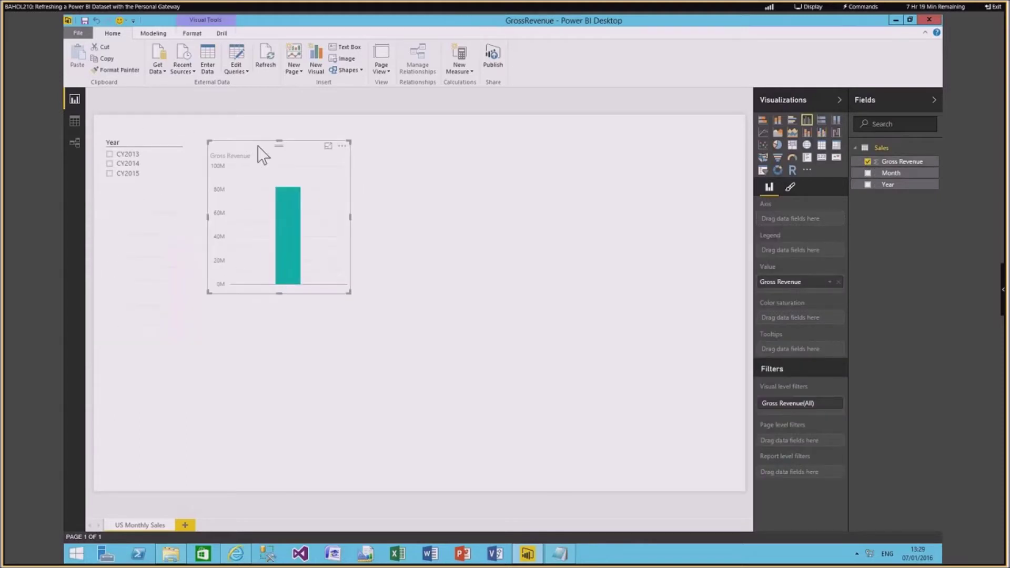
{"action": "left_click_drag", "start_coordinate": [349, 292], "coordinate": [731, 468]}
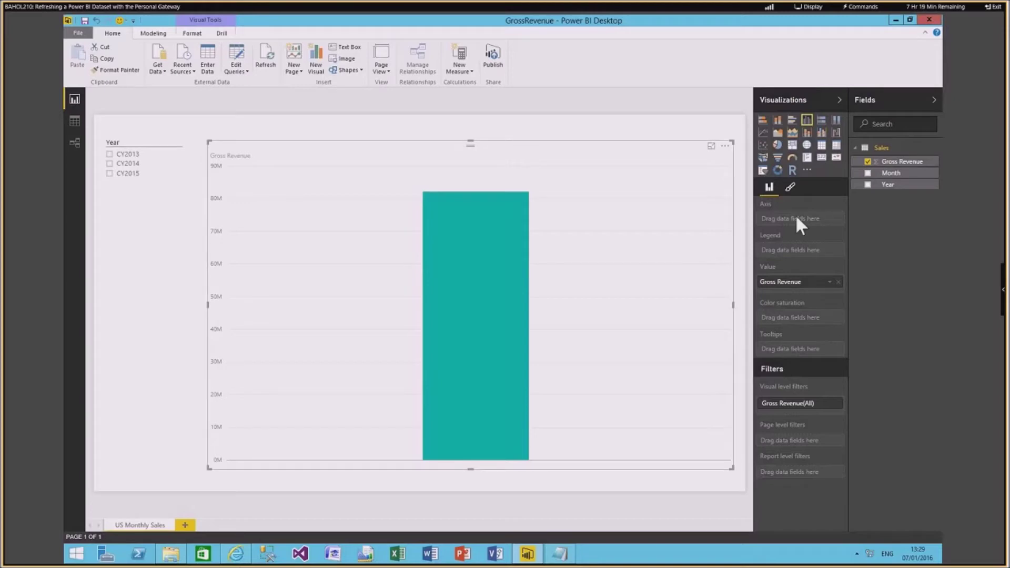
{"action": "left_click", "coordinate": [869, 172]}
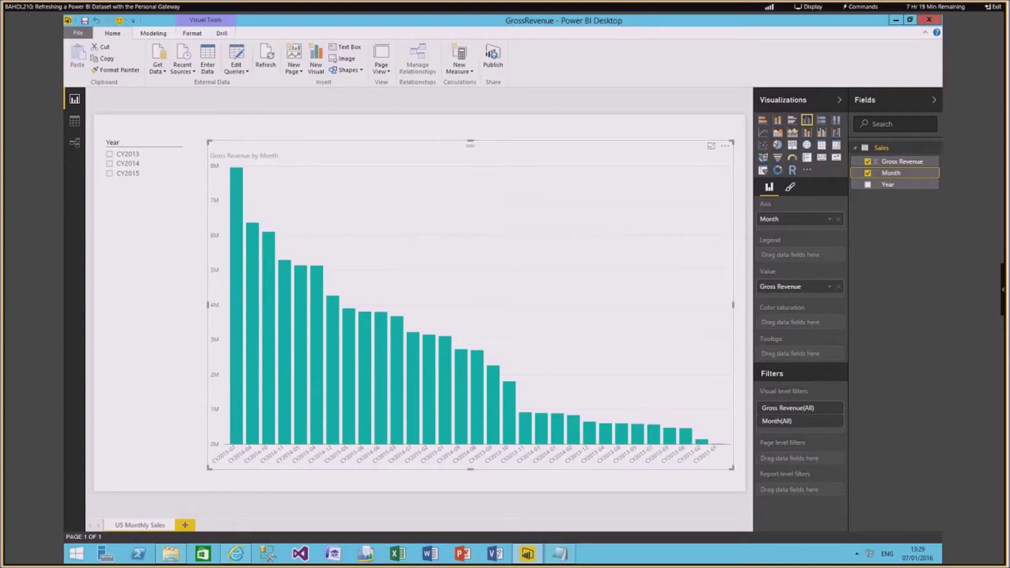
Sort the Gross Revenue chart by Month in ascending order and save the report.
{"action": "left_click", "coordinate": [725, 146]}
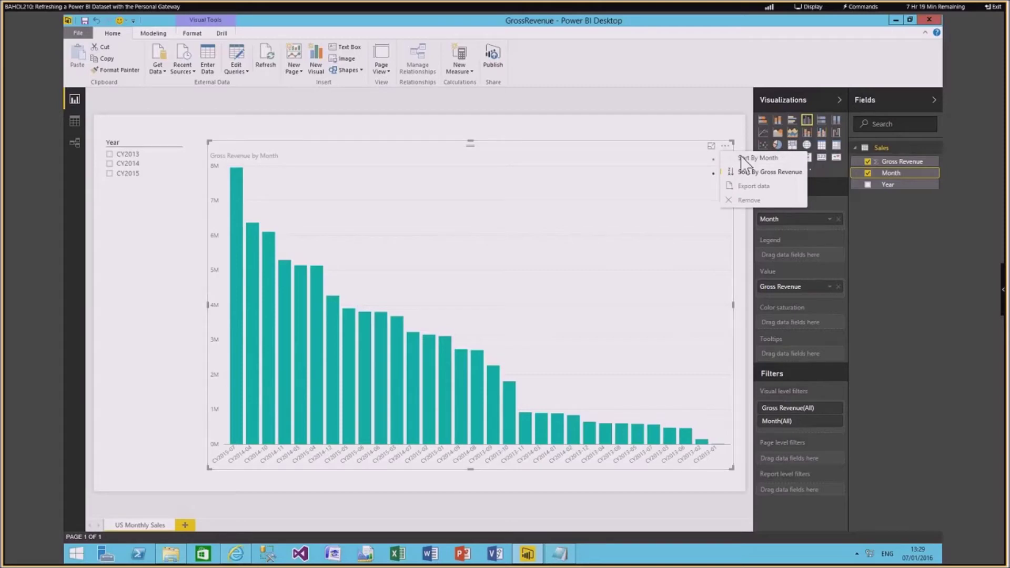
{"action": "left_click", "coordinate": [757, 158]}
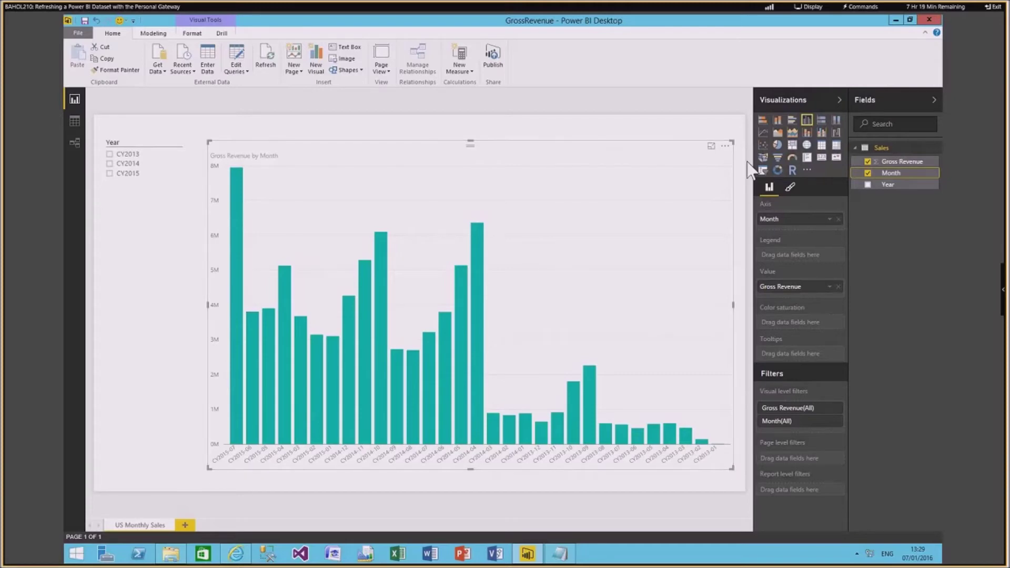
{"action": "left_click", "coordinate": [726, 147]}
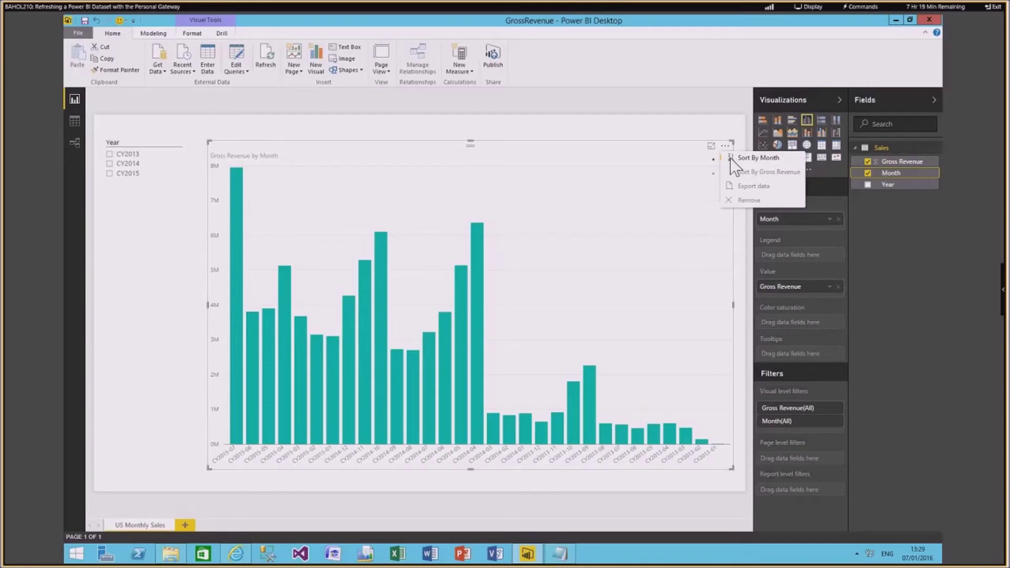
{"action": "left_click", "coordinate": [732, 156]}
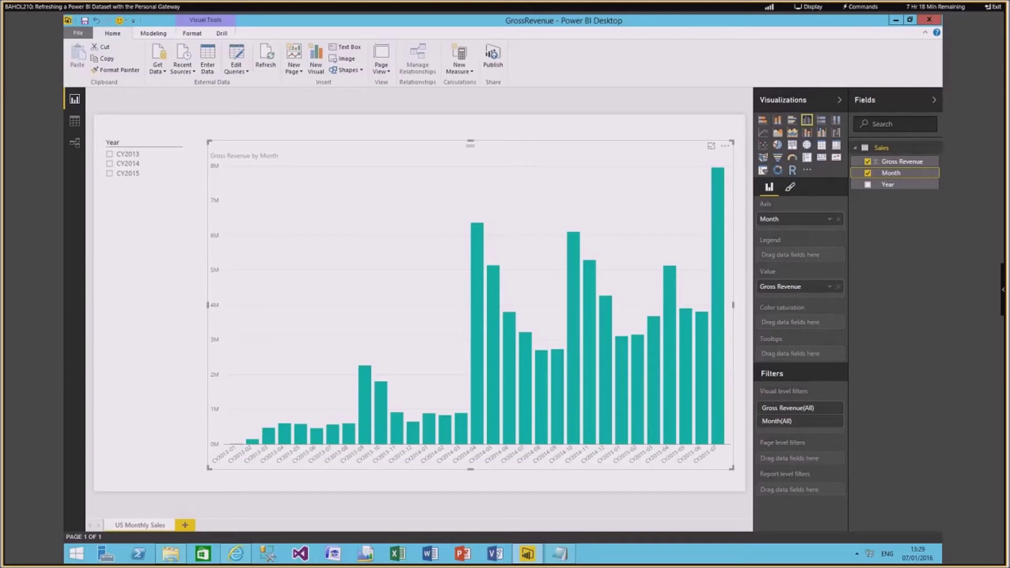
{"action": "left_click", "coordinate": [84, 21]}
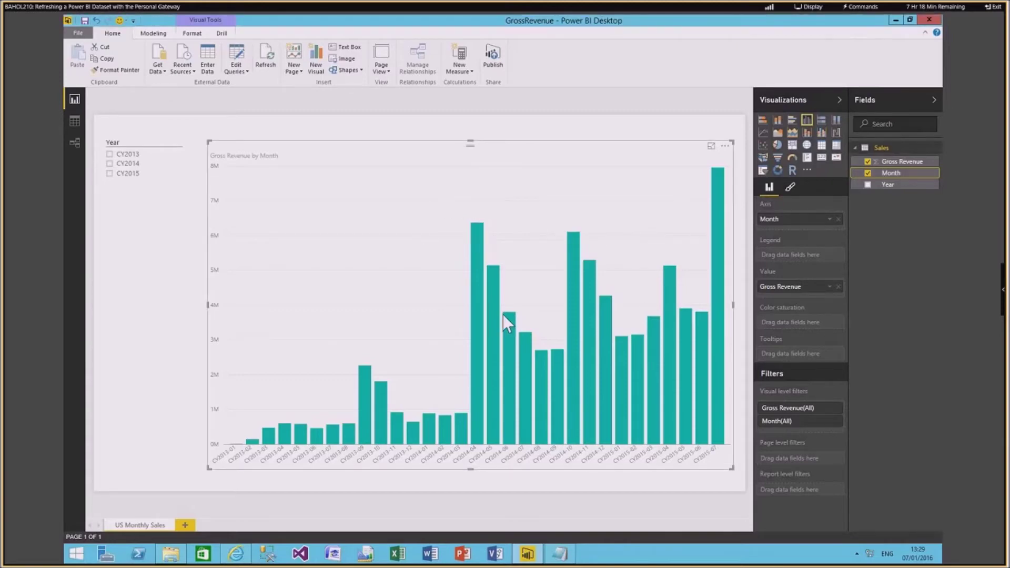
Publish the report to the Power BI service, signing in for it, and open the published GrossRevenue report in the browser.
{"action": "left_click", "coordinate": [491, 68]}
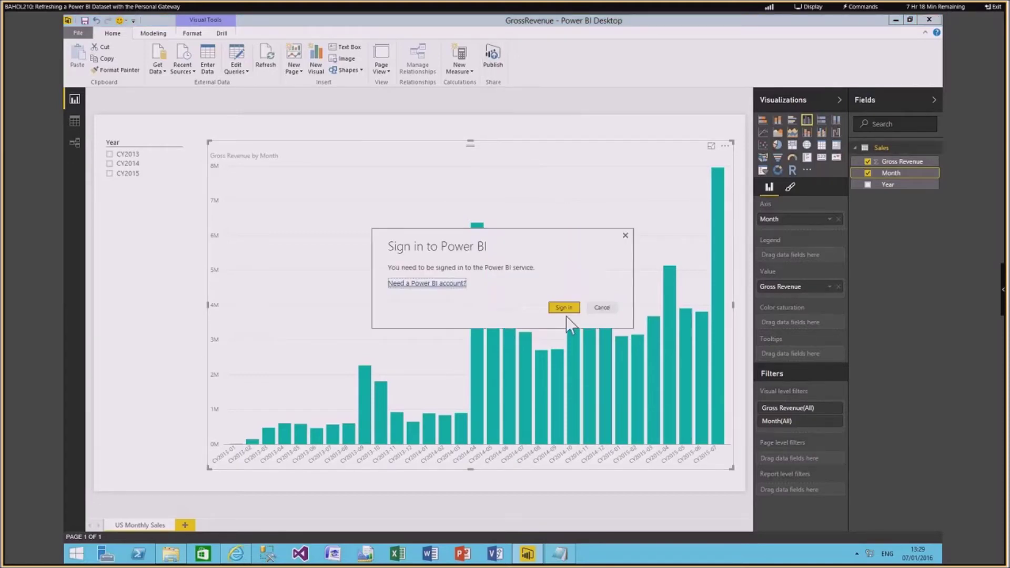
{"action": "left_click", "coordinate": [564, 309]}
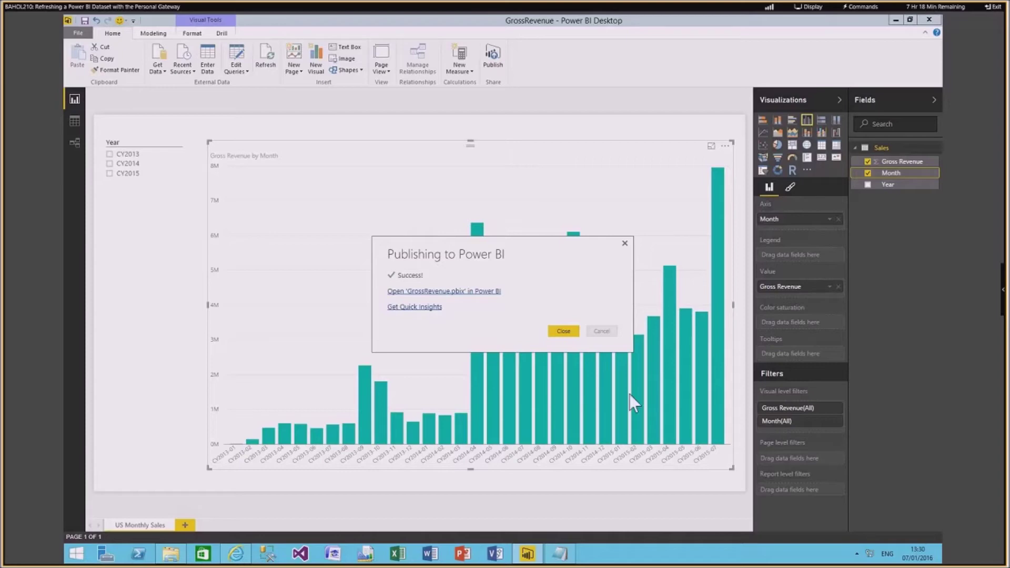
{"action": "left_click", "coordinate": [467, 292]}
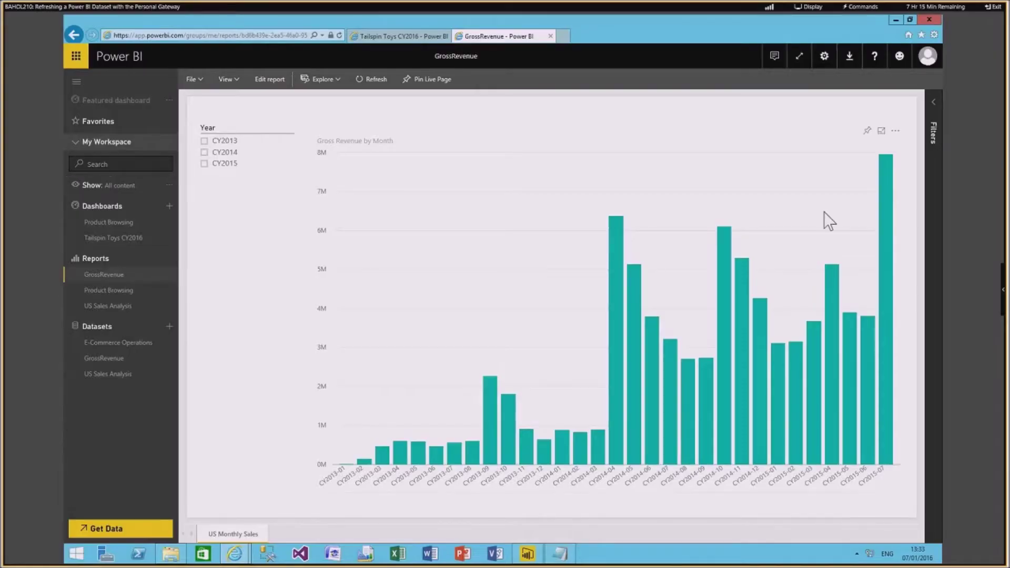
Pin the Gross Revenue chart to a new dashboard named "US monthly sales" and open that dashboard.
{"action": "mouse_move", "coordinate": [733, 140]}
{"action": "left_click", "coordinate": [867, 131]}
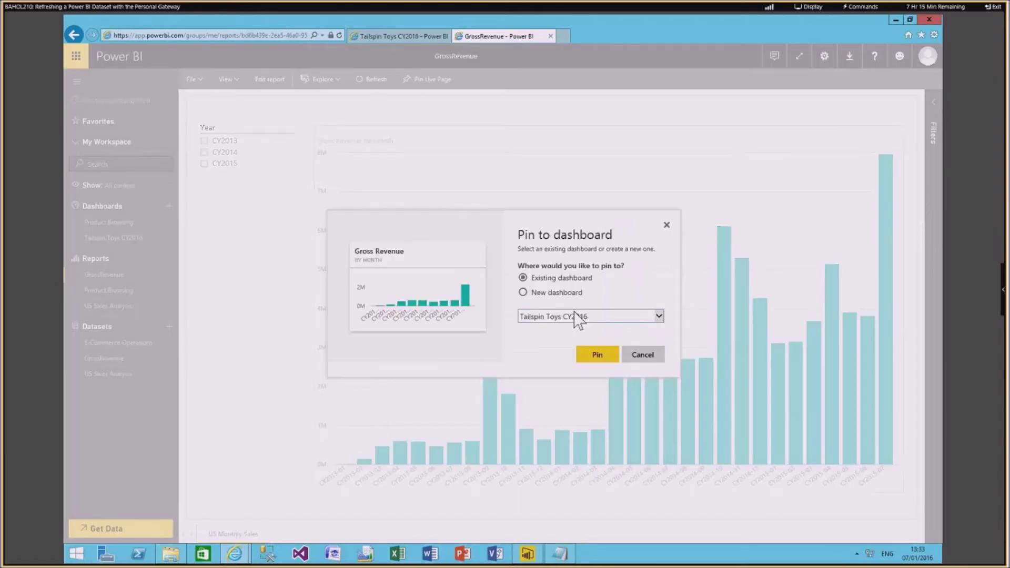
{"action": "left_click", "coordinate": [545, 293]}
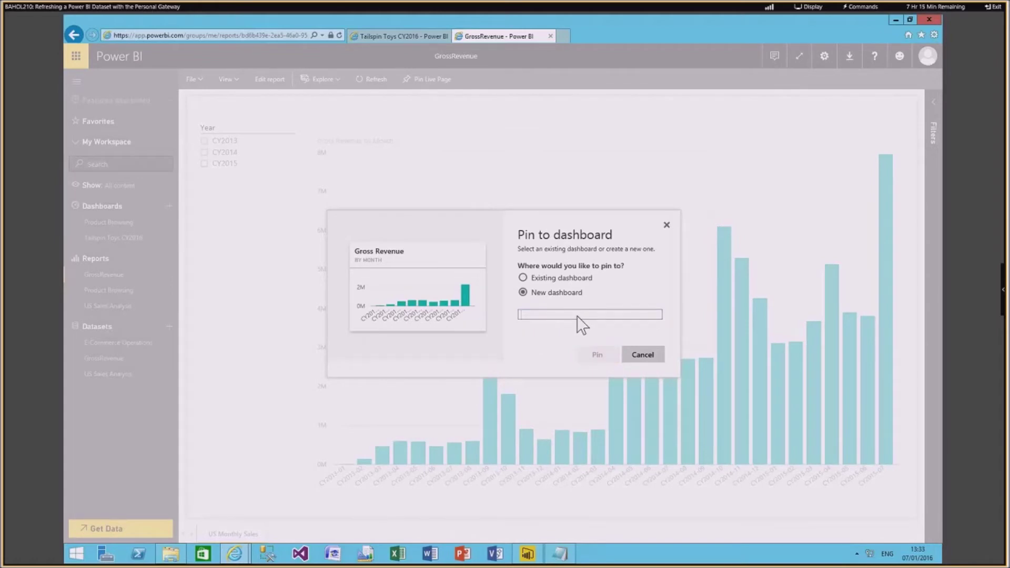
{"action": "type", "text": "US month"}
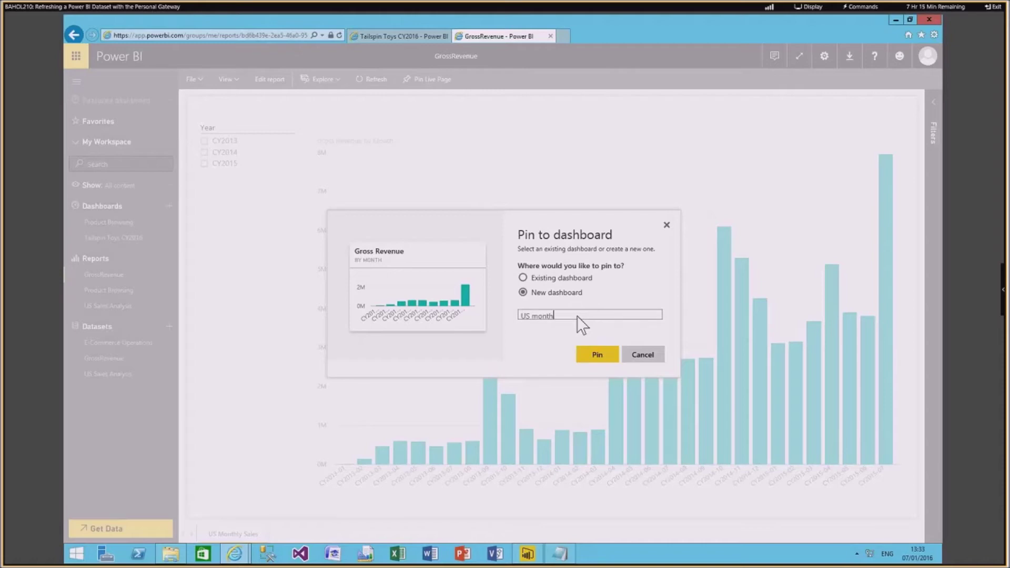
{"action": "type", "text": "ly sales"}
{"action": "left_click", "coordinate": [601, 354]}
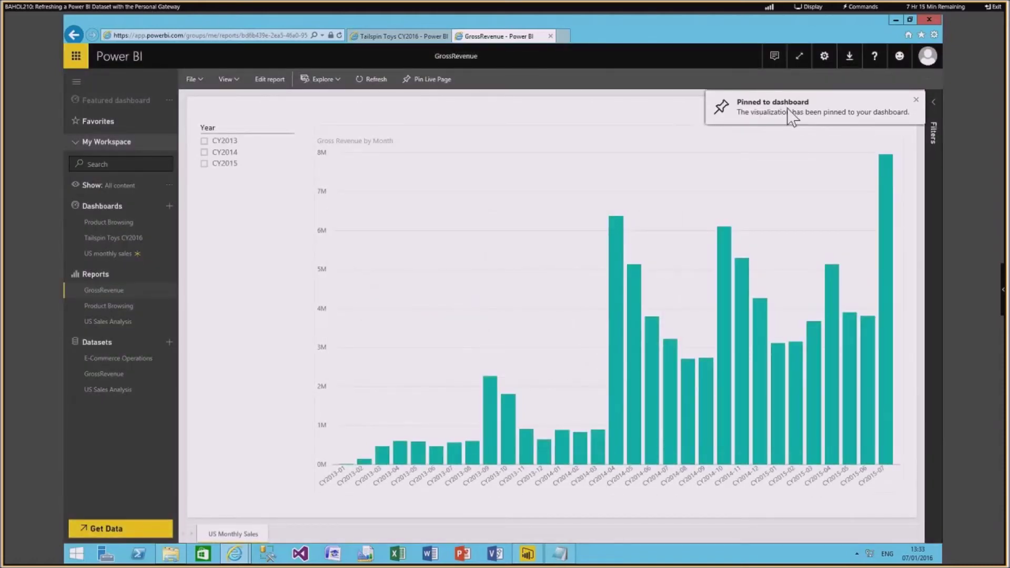
{"action": "left_click", "coordinate": [117, 253]}
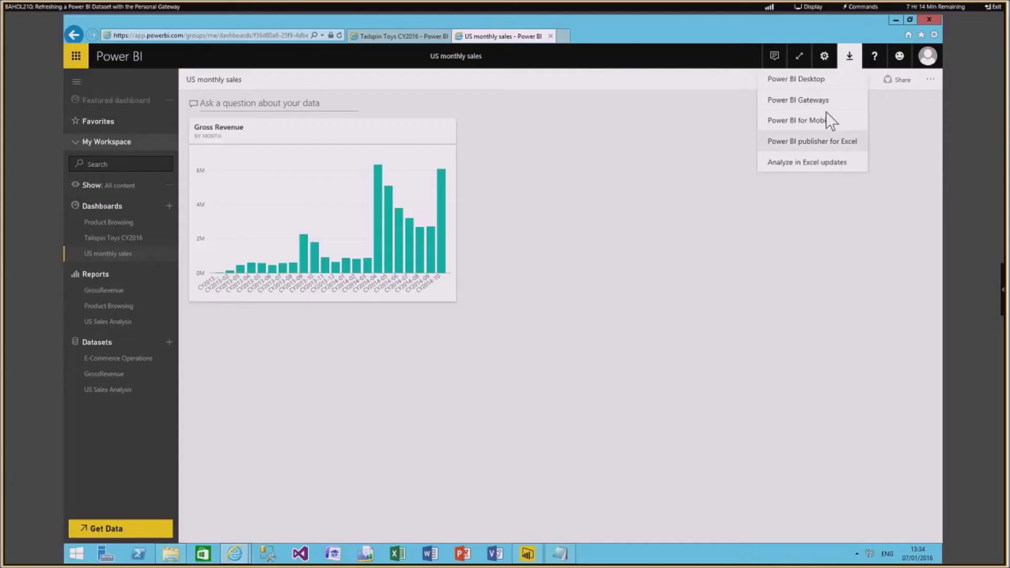
Download the Power BI Gateway - Personal installer from the gateways page and run it, allowing it to make changes to the computer.
{"action": "left_click", "coordinate": [721, 104]}
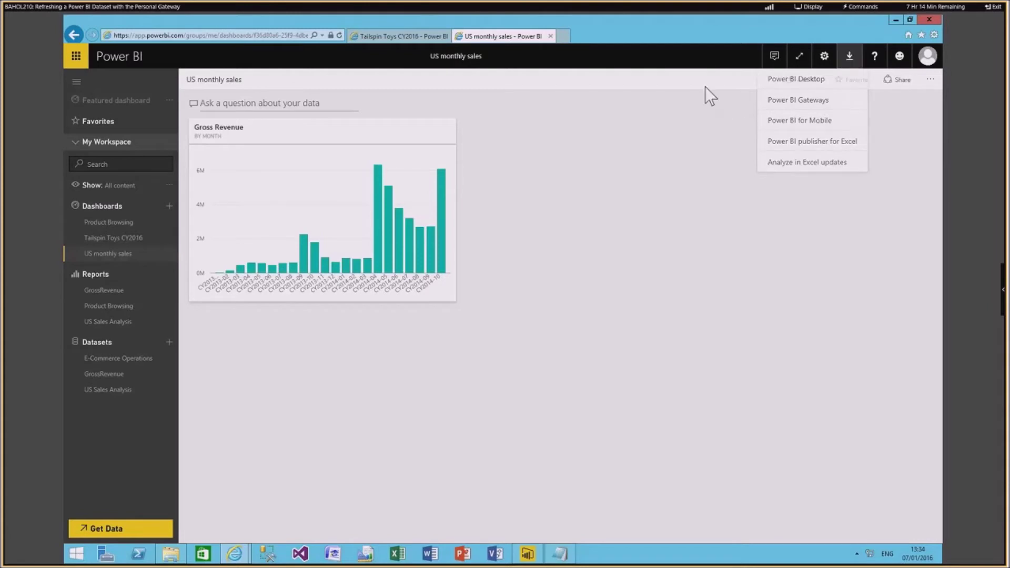
{"action": "left_click", "coordinate": [850, 56]}
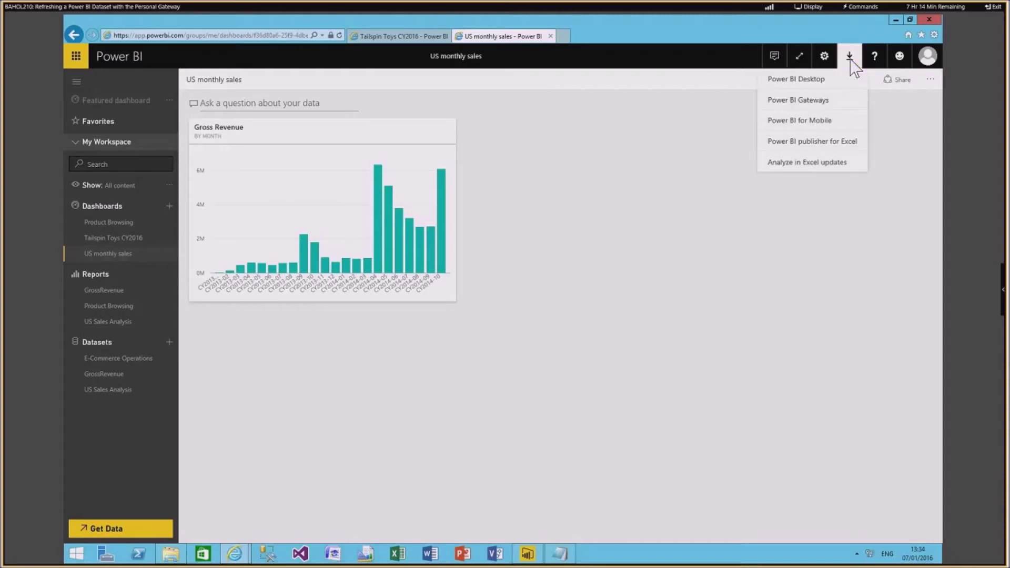
{"action": "left_click", "coordinate": [813, 100]}
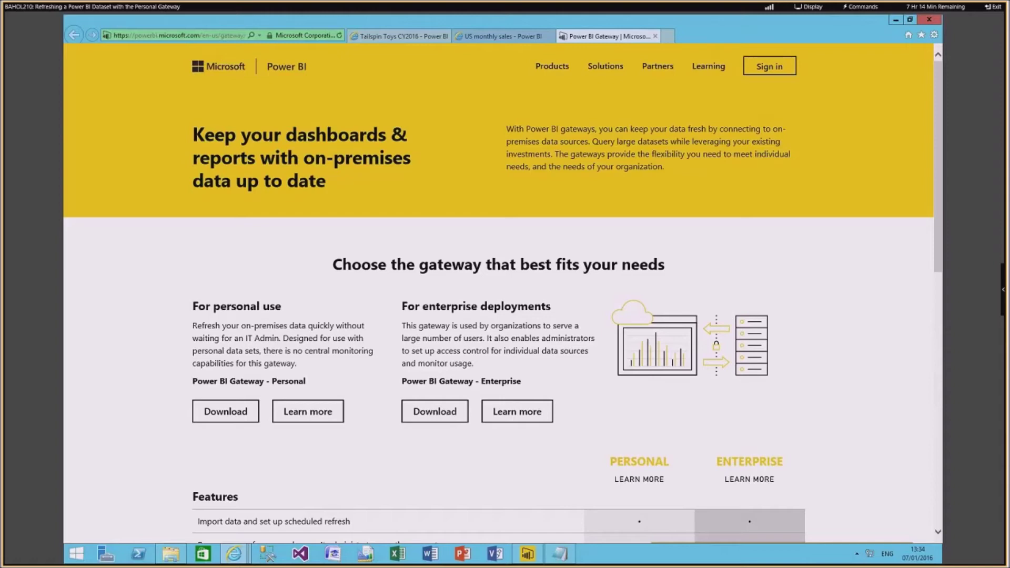
{"action": "left_click", "coordinate": [235, 427]}
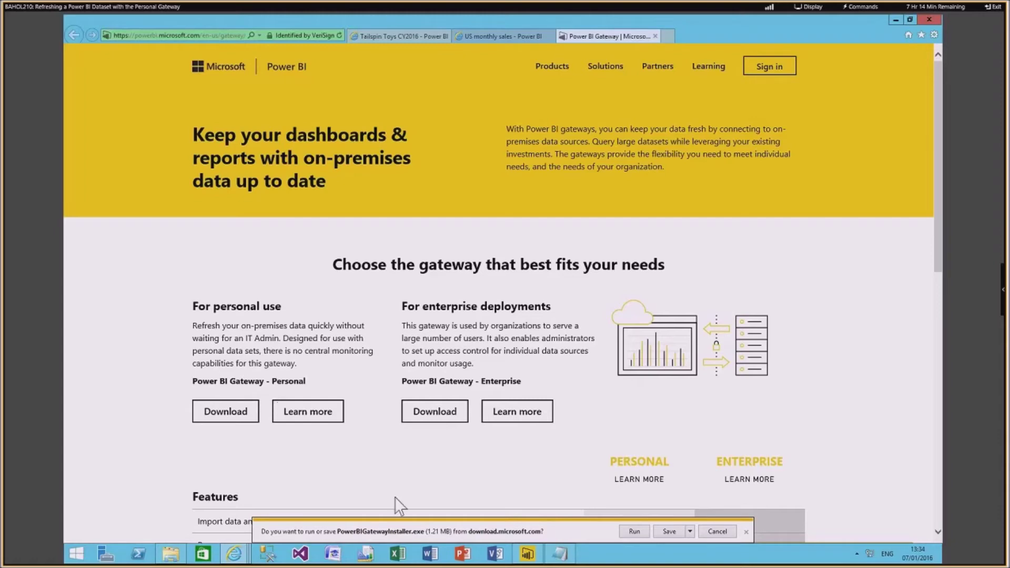
{"action": "left_click", "coordinate": [638, 534]}
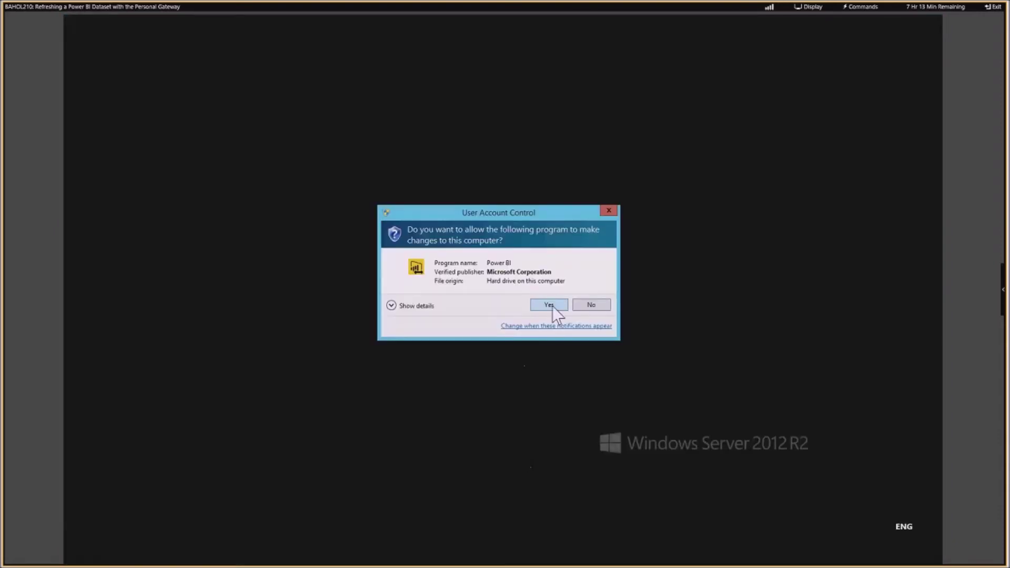
{"action": "left_click", "coordinate": [549, 305]}
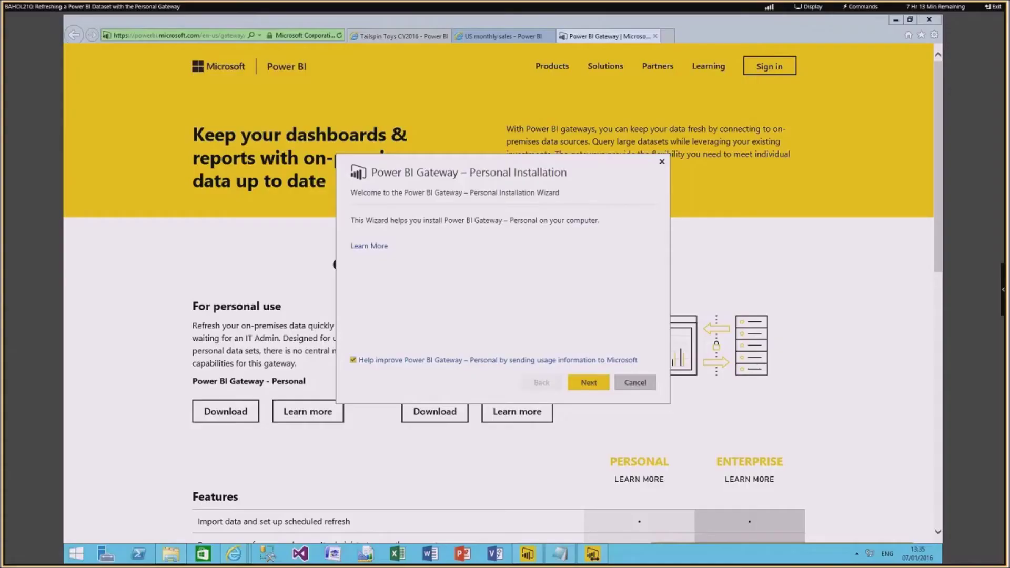
Accept the license agreement and install Power BI Gateway - Personal in the default destination folder.
{"action": "left_click", "coordinate": [593, 382]}
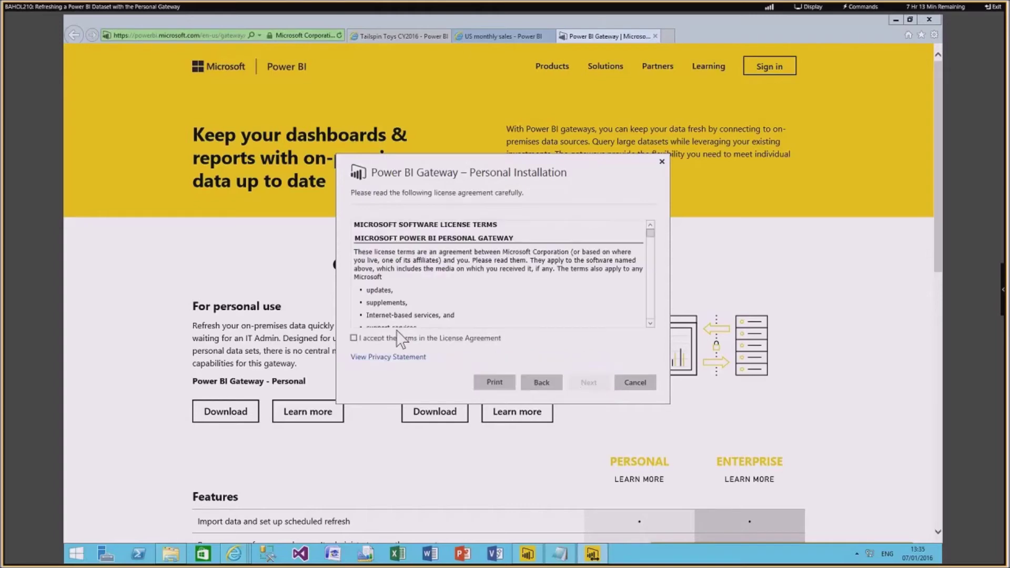
{"action": "left_click", "coordinate": [411, 340]}
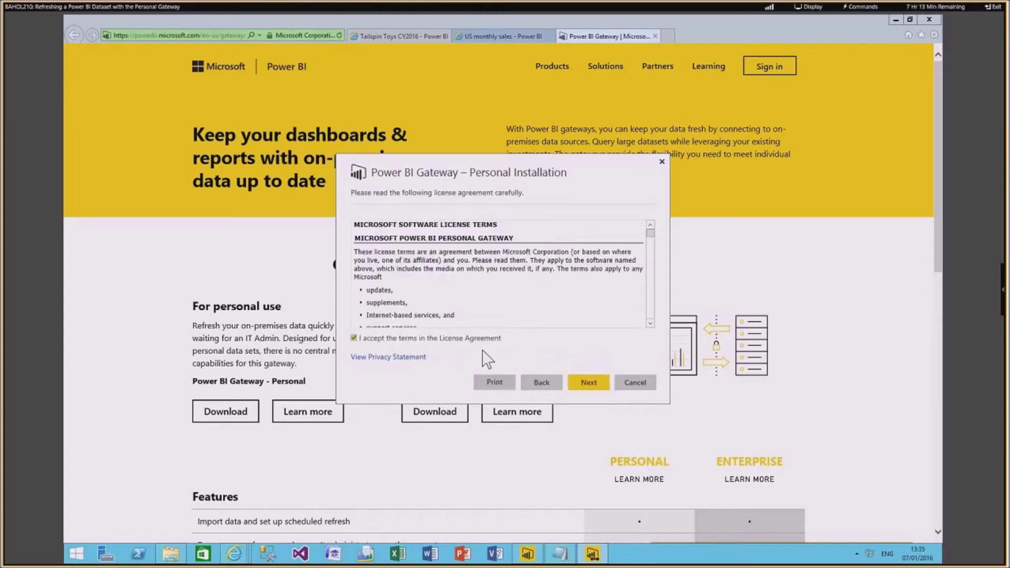
{"action": "left_click", "coordinate": [605, 385]}
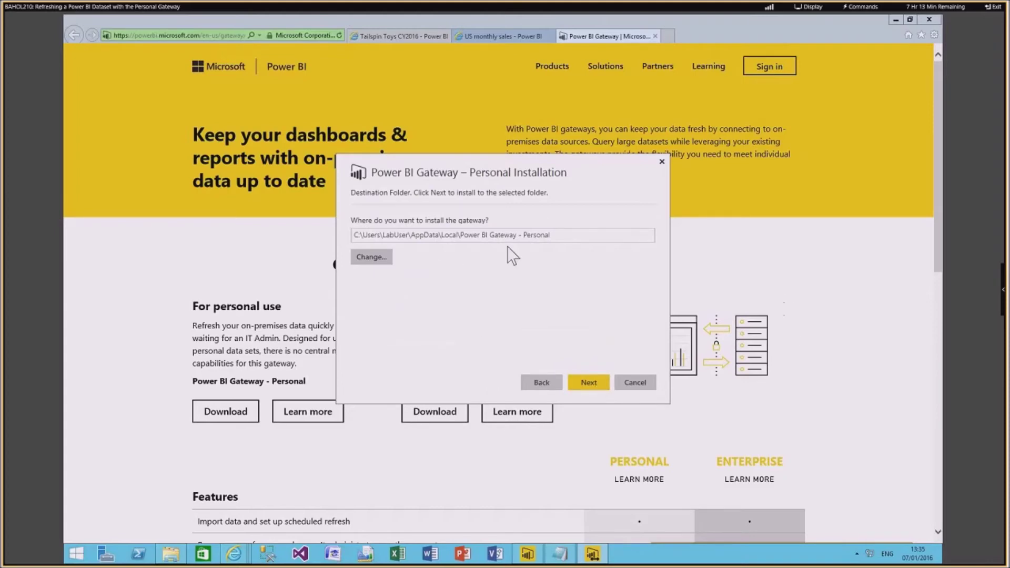
{"action": "left_click", "coordinate": [592, 387]}
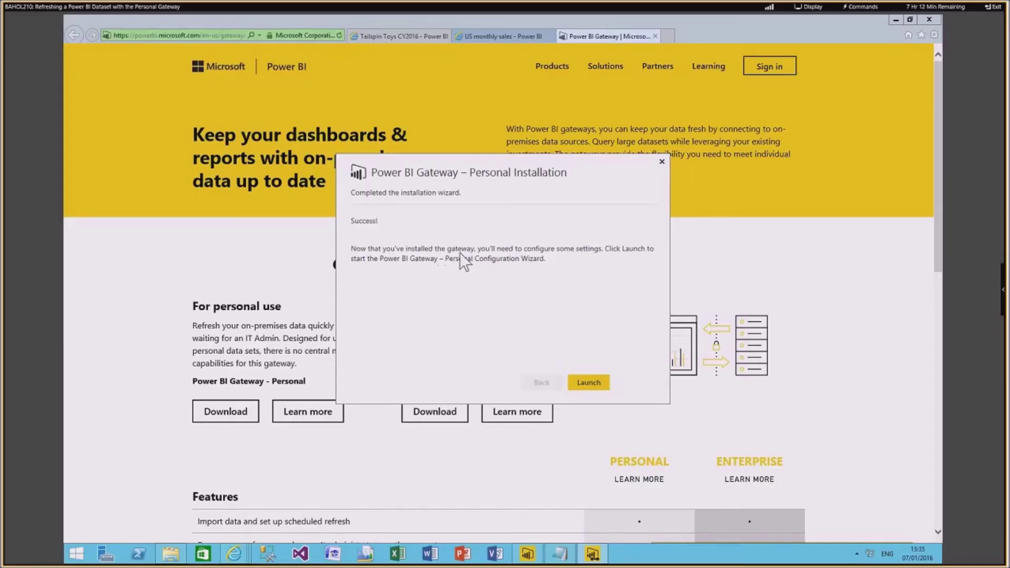
Launch the gateway's configuration wizard, continue past its Power BI sign-in page, and finish it.
{"action": "left_click", "coordinate": [598, 386]}
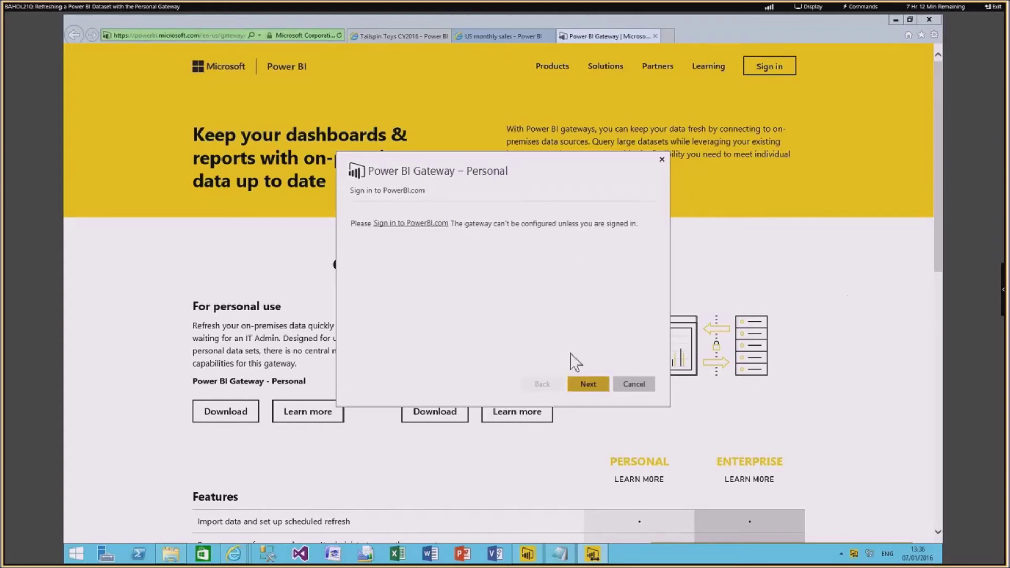
{"action": "left_click", "coordinate": [586, 384]}
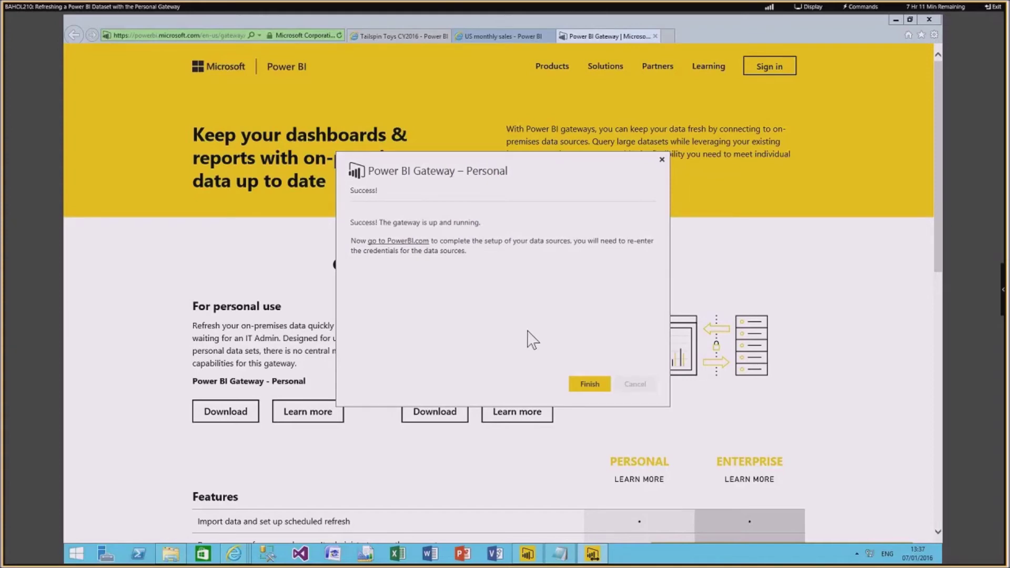
{"action": "left_click", "coordinate": [592, 384]}
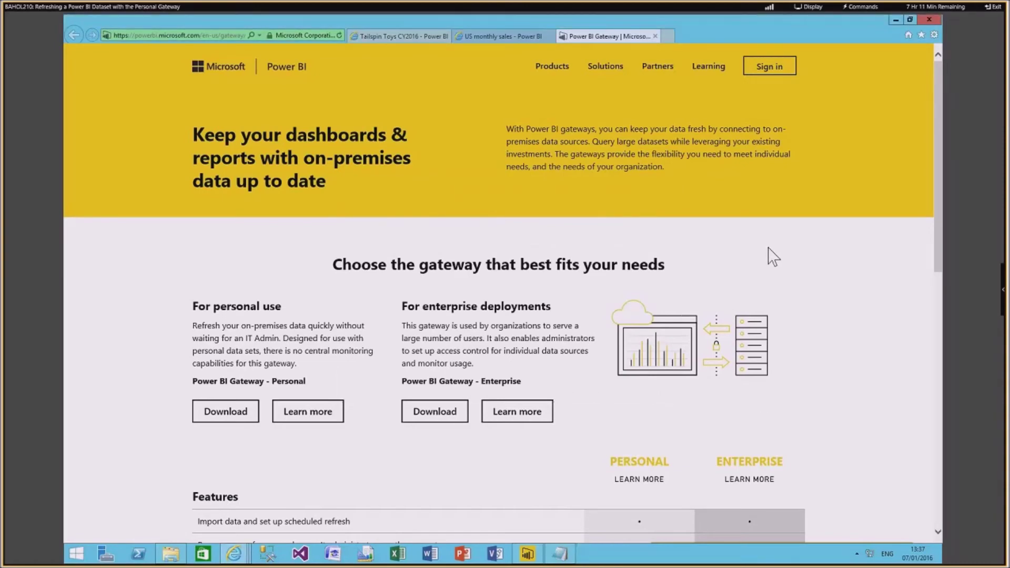
Return to the US monthly sales dashboard and open the dataset settings for GrossRevenue.
{"action": "left_click", "coordinate": [466, 37]}
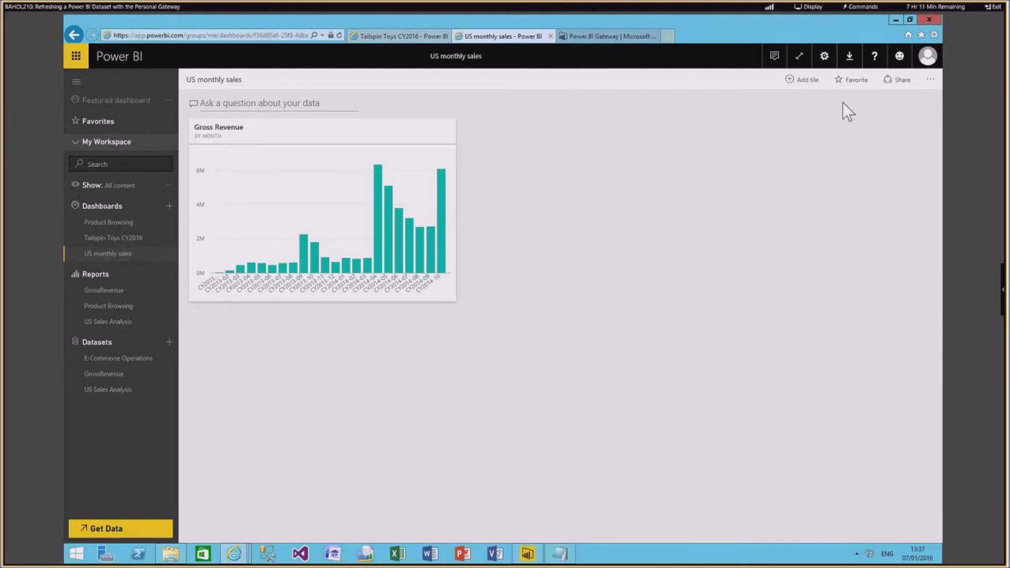
{"action": "left_click", "coordinate": [825, 58]}
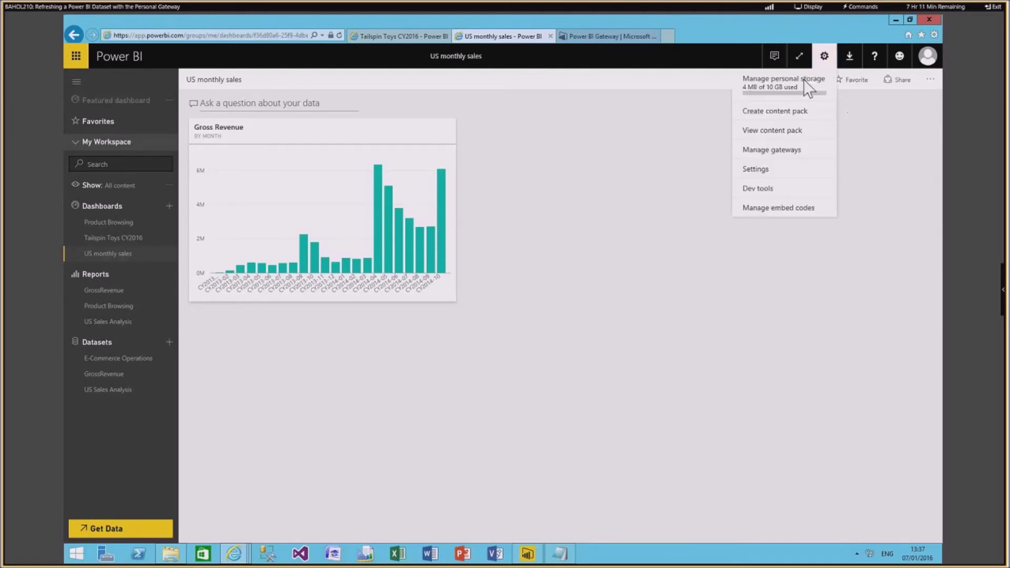
{"action": "left_click", "coordinate": [779, 168]}
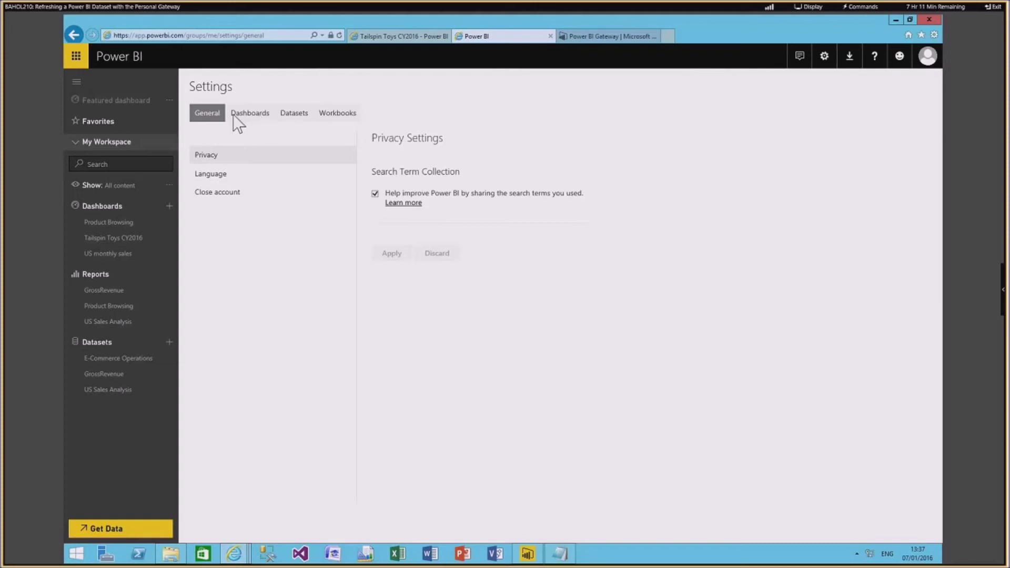
{"action": "left_click", "coordinate": [295, 117]}
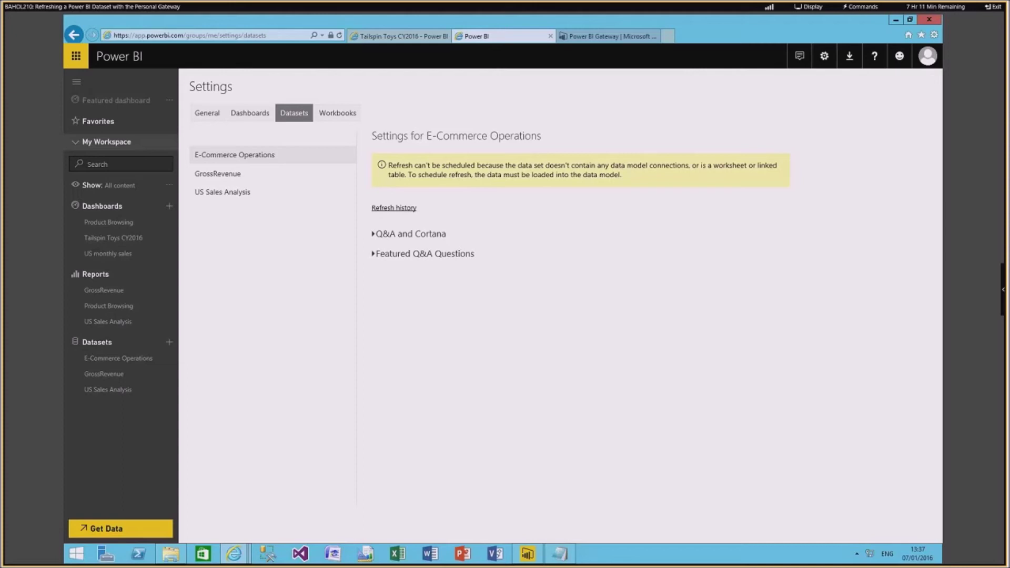
{"action": "left_click", "coordinate": [237, 179]}
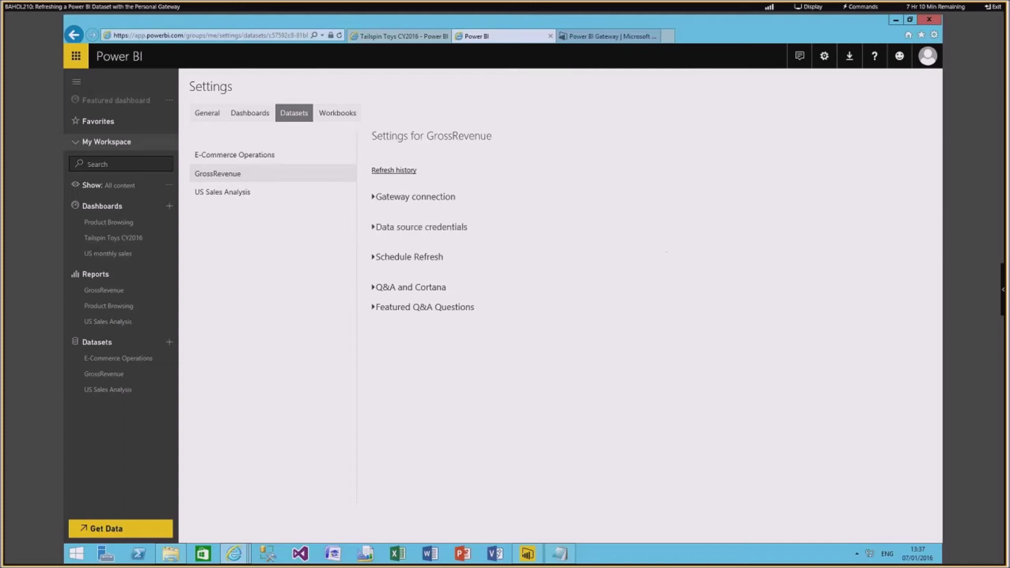
Edit the data source credentials of GrossRevenue for TailspinToys-US on MICROSOFTBI, choosing Basic as the authentication method.
{"action": "left_click", "coordinate": [1003, 287]}
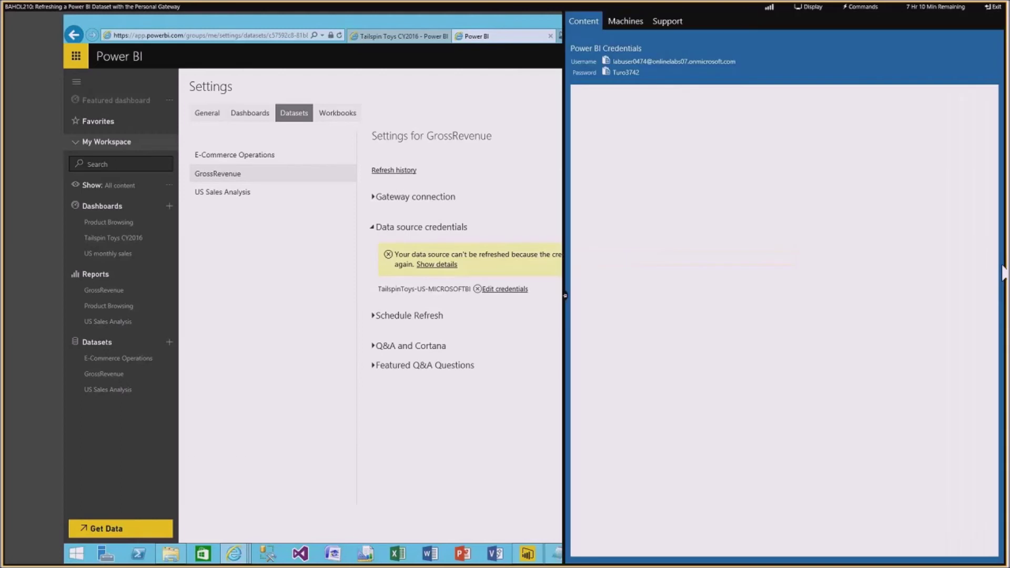
{"action": "left_click", "coordinate": [435, 136]}
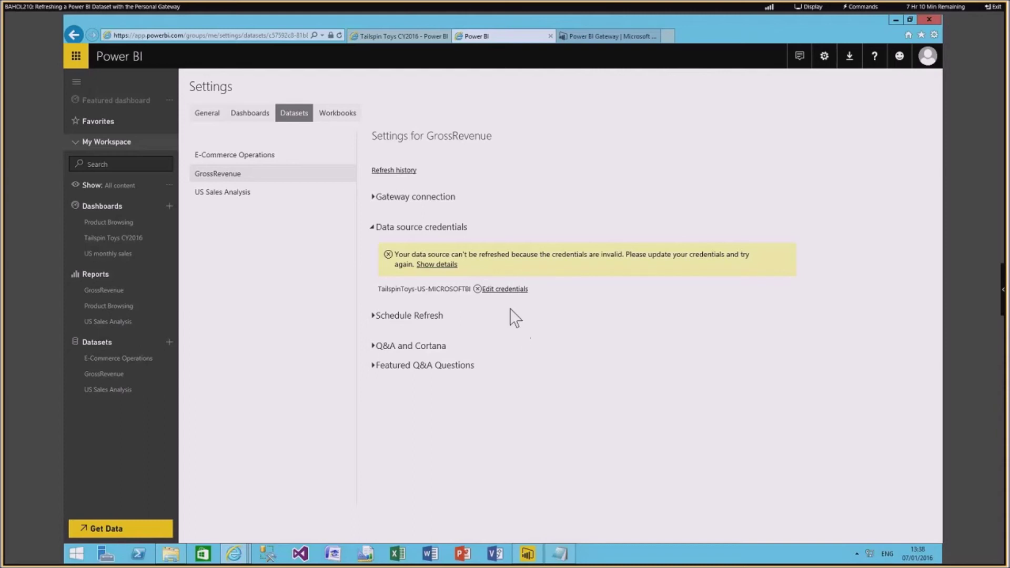
{"action": "left_click", "coordinate": [504, 289]}
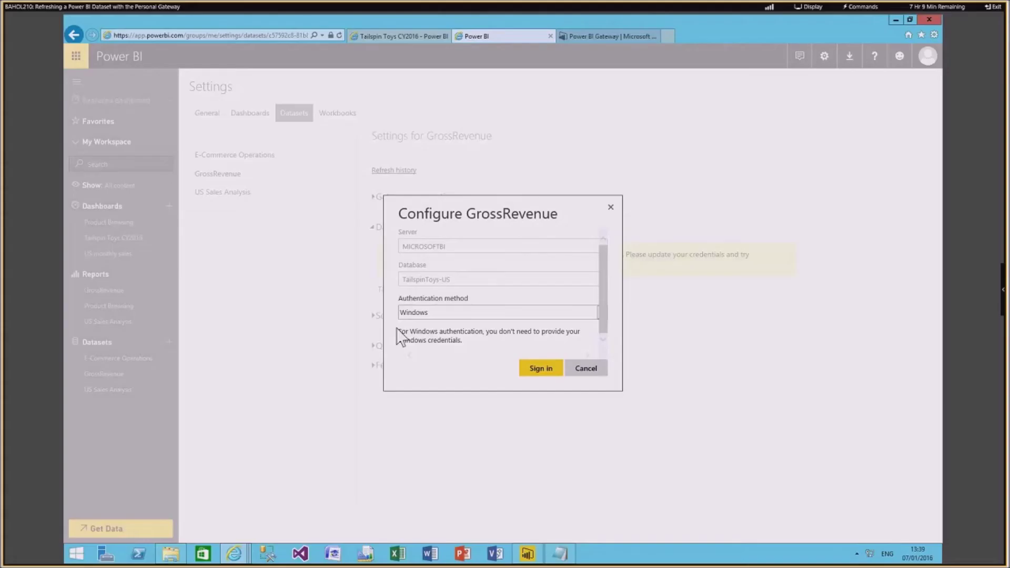
{"action": "left_click", "coordinate": [508, 315]}
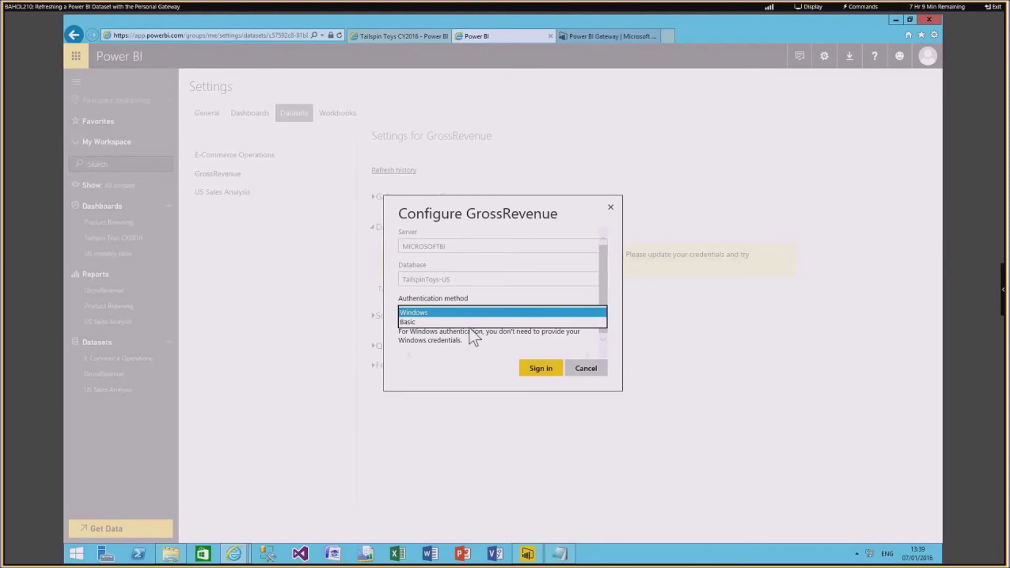
{"action": "left_click", "coordinate": [442, 313]}
{"action": "left_click", "coordinate": [436, 314]}
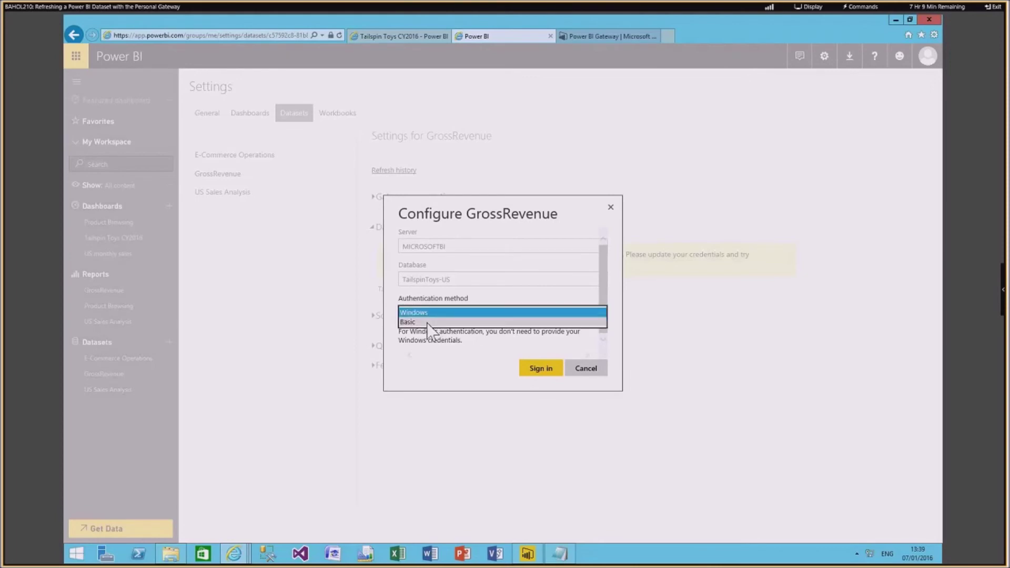
{"action": "left_click", "coordinate": [428, 322]}
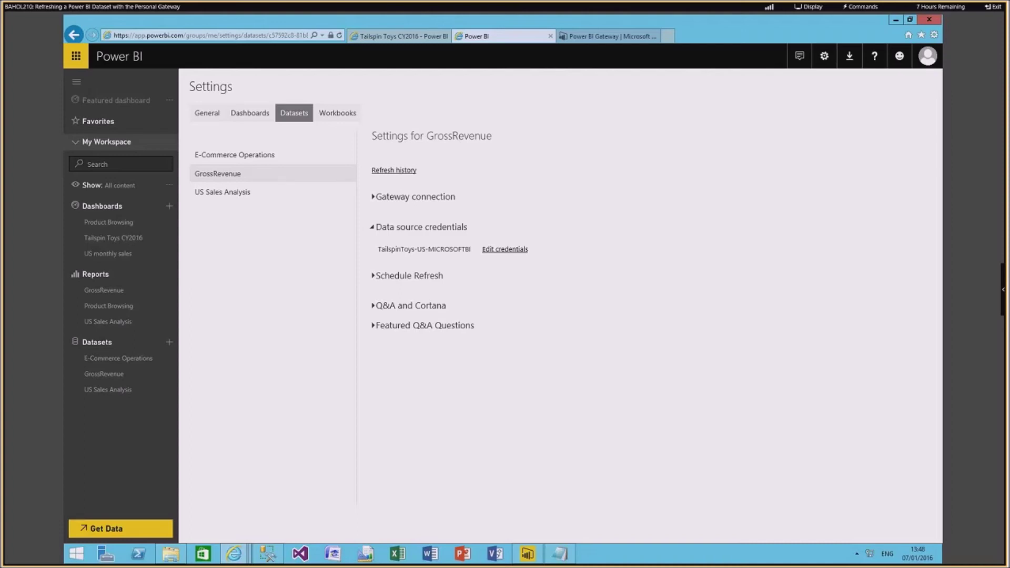
Turn on scheduled refresh for GrossRevenue to view its refresh frequency options, and switch it off again.
{"action": "left_click", "coordinate": [372, 276]}
{"action": "left_click", "coordinate": [373, 278]}
{"action": "left_click", "coordinate": [374, 279]}
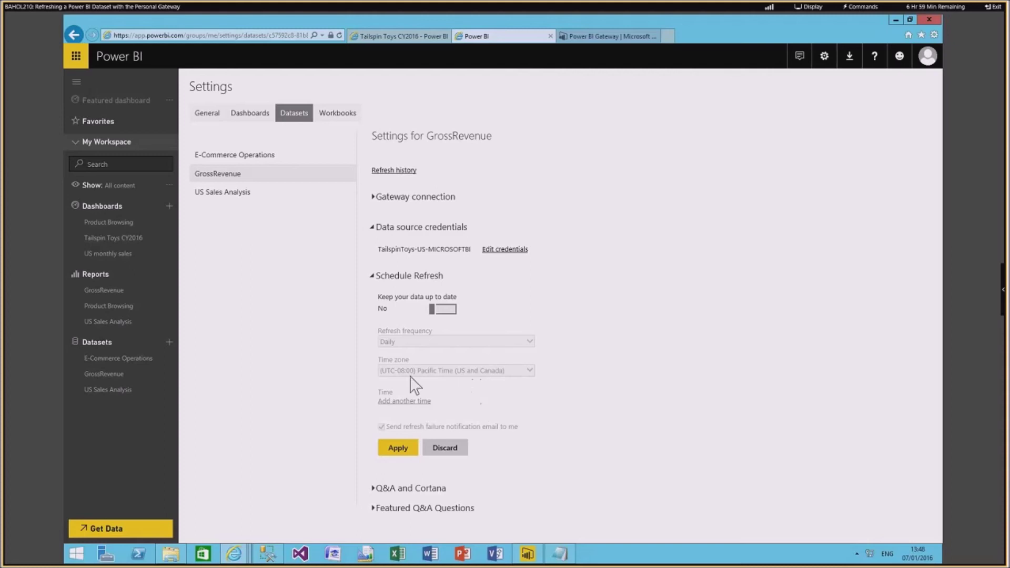
{"action": "left_click", "coordinate": [442, 311]}
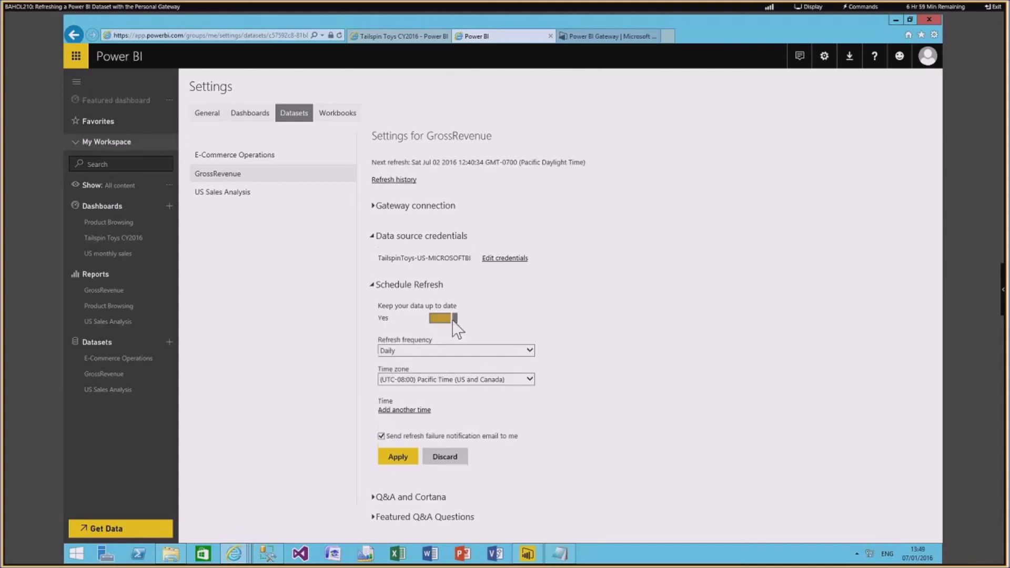
{"action": "left_click", "coordinate": [529, 352]}
{"action": "left_click", "coordinate": [485, 331]}
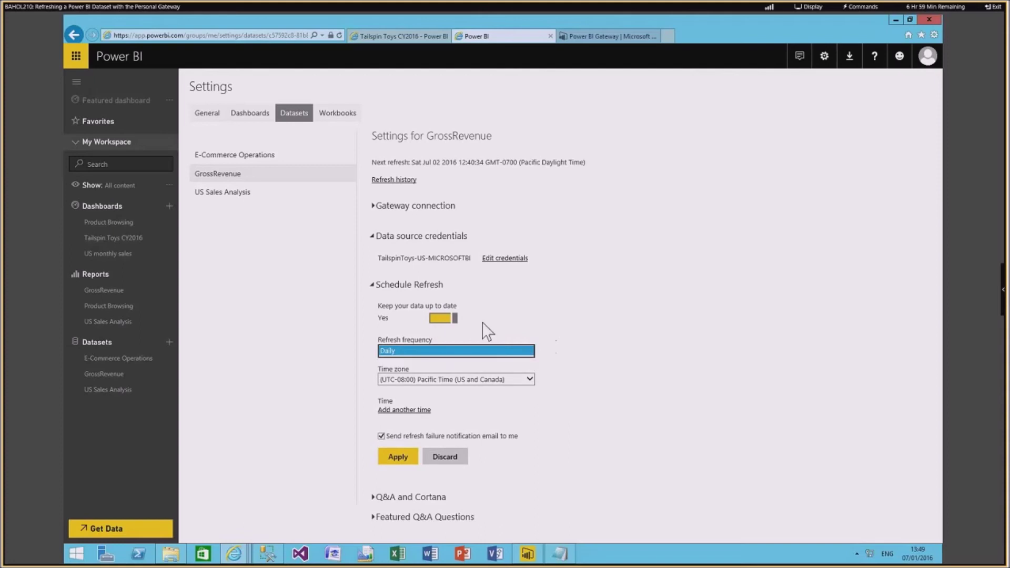
{"action": "left_click", "coordinate": [440, 319]}
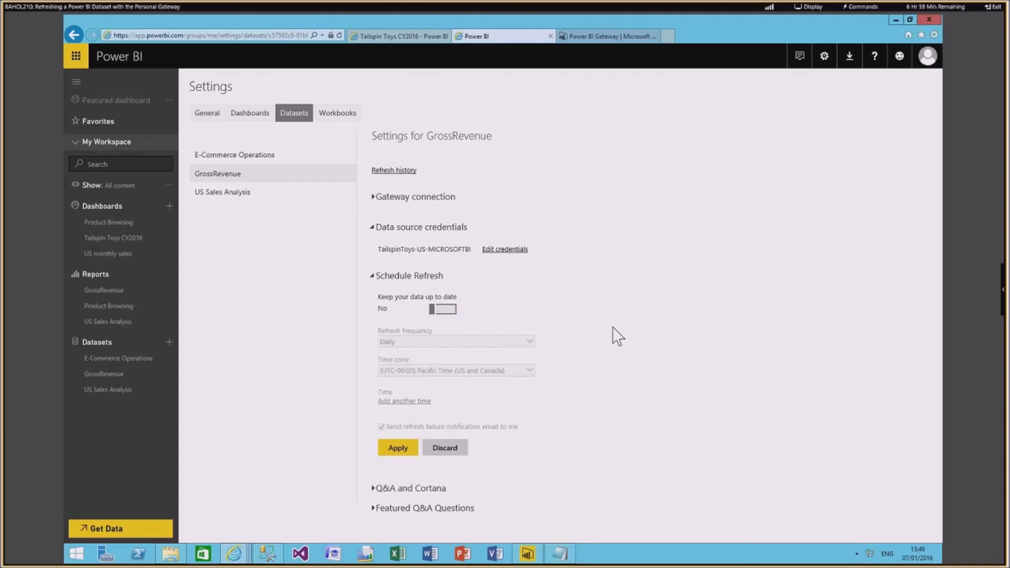
{"action": "left_click", "coordinate": [373, 277]}
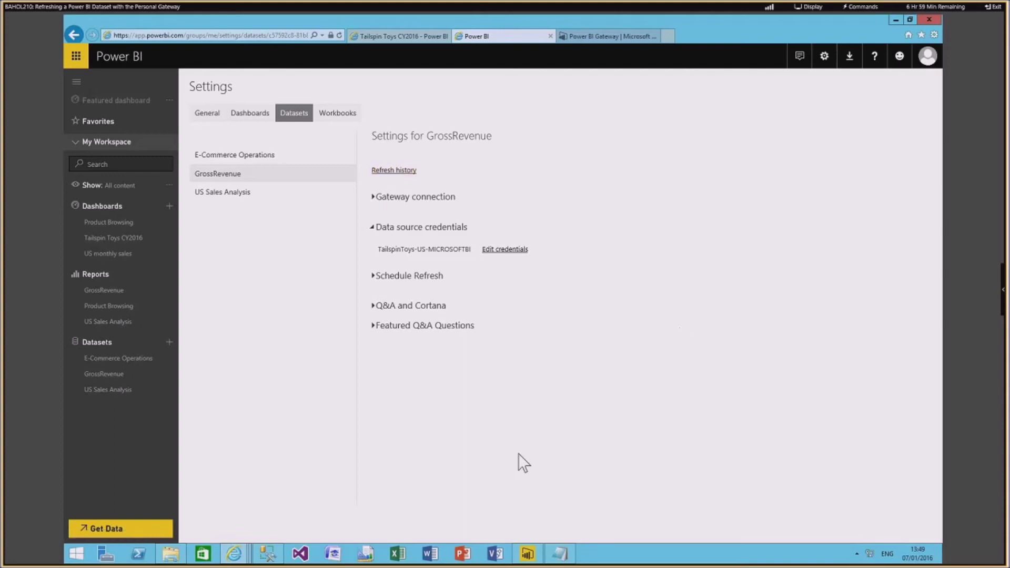
{"action": "mouse_move", "coordinate": [235, 558]}
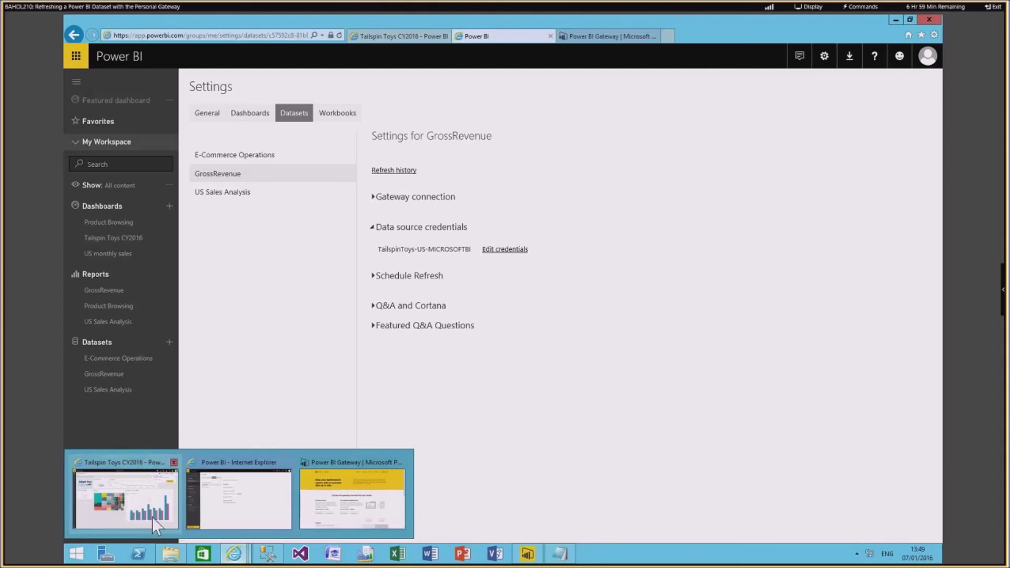
Open the US monthly sales dashboard, refresh the GrossRevenue dataset immediately, and enlarge the Gross Revenue tile.
{"action": "left_click", "coordinate": [153, 517]}
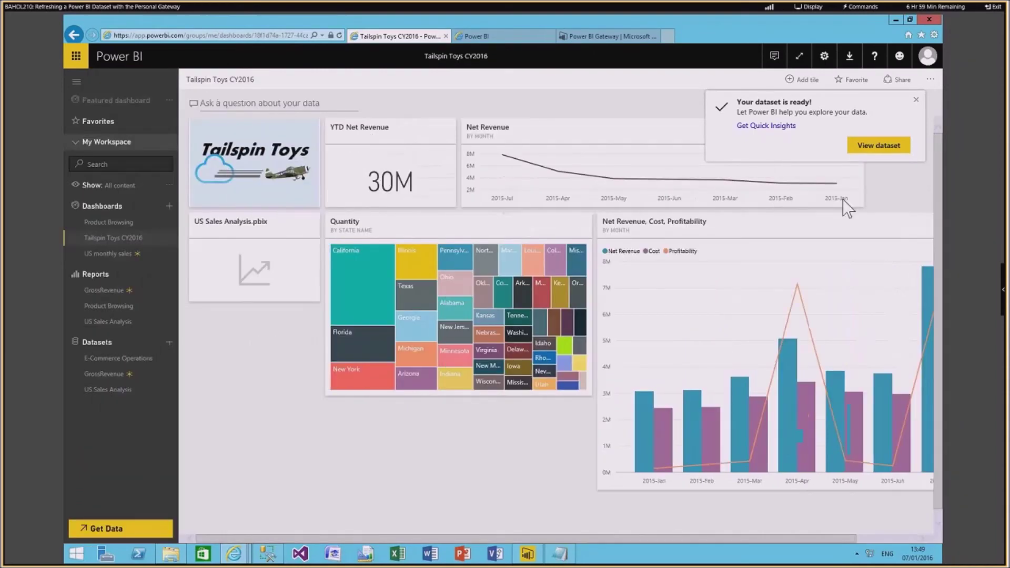
{"action": "left_click", "coordinate": [118, 253]}
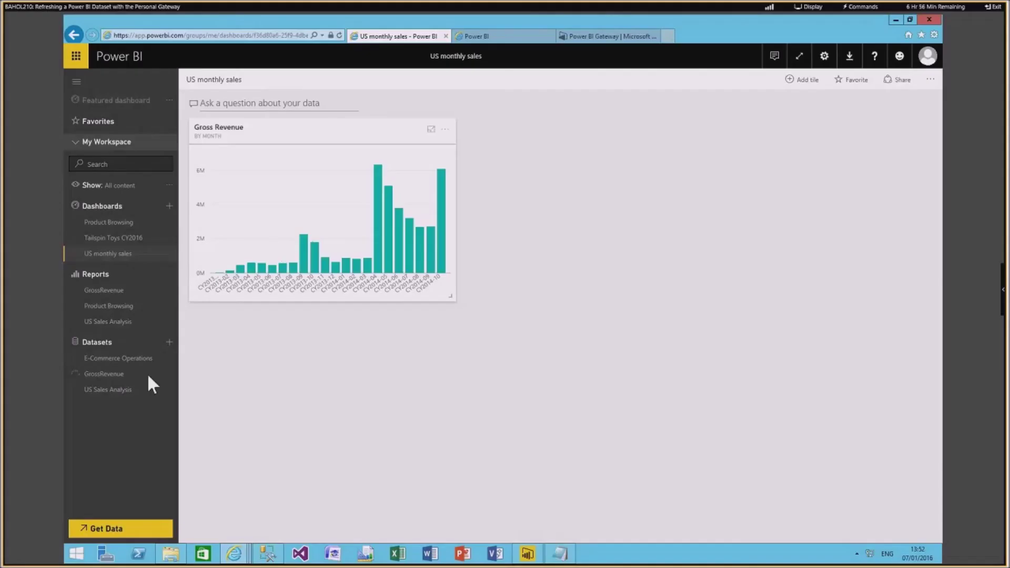
{"action": "left_click", "coordinate": [167, 375]}
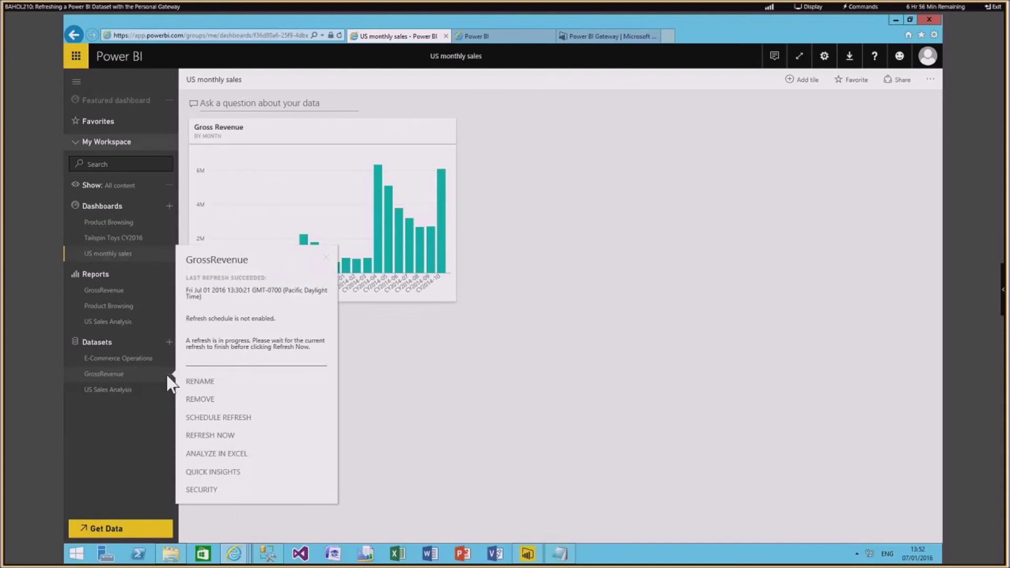
{"action": "left_click", "coordinate": [204, 436]}
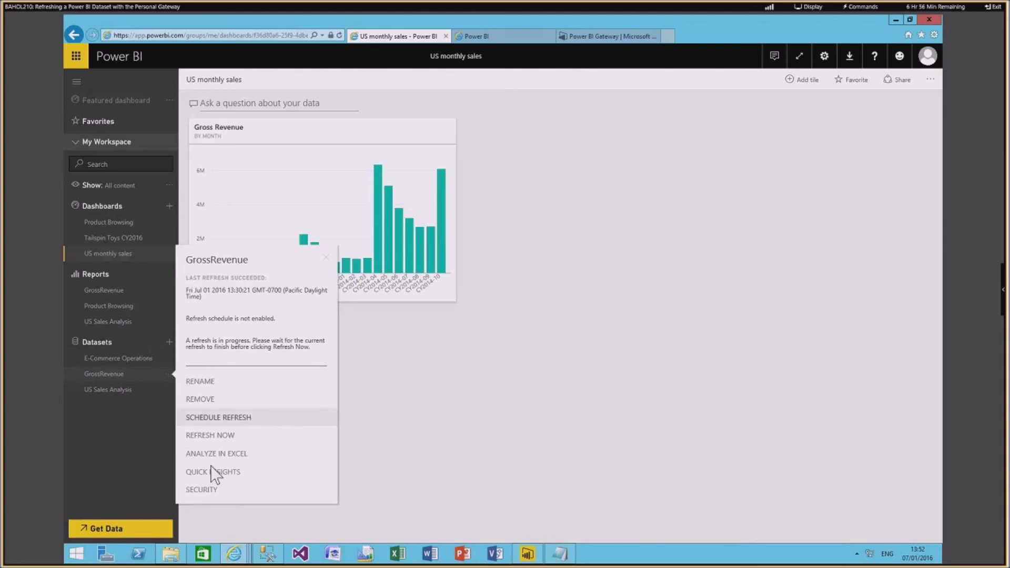
{"action": "left_click", "coordinate": [210, 437]}
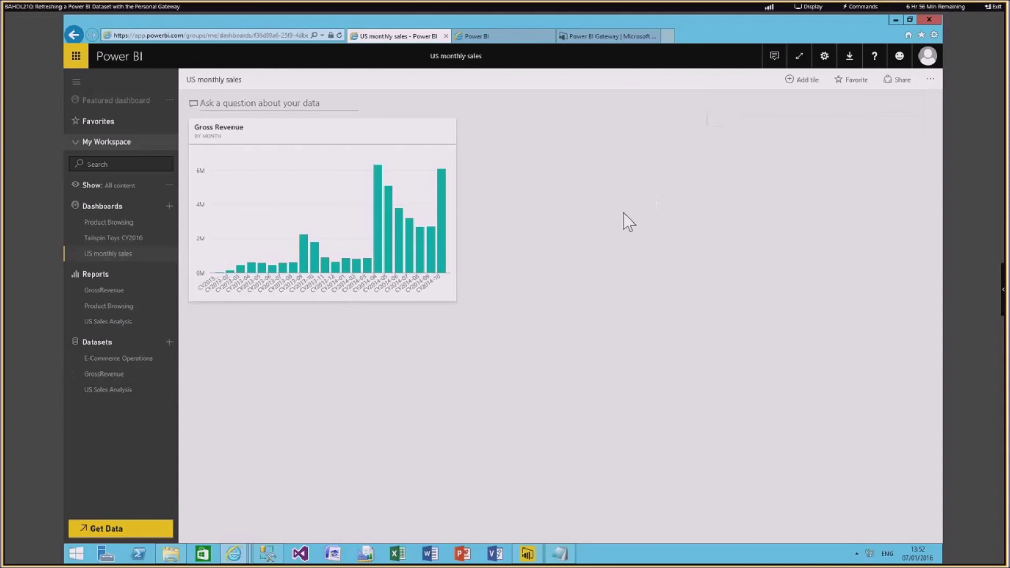
{"action": "left_click_drag", "start_coordinate": [507, 331], "coordinate": [554, 363]}
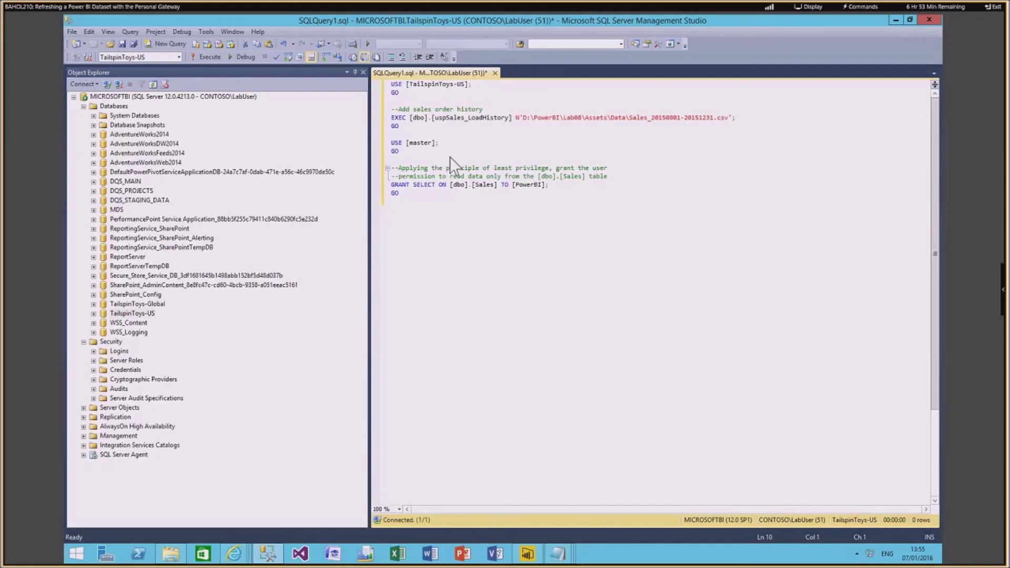
In SQL Server Management Studio, cut the GRANT SELECT block from the query and execute the remaining script that loads Sales_20150801-20151231.csv.
{"action": "left_click_drag", "start_coordinate": [450, 157], "coordinate": [513, 189]}
{"action": "key", "text": "ctrl+c"}
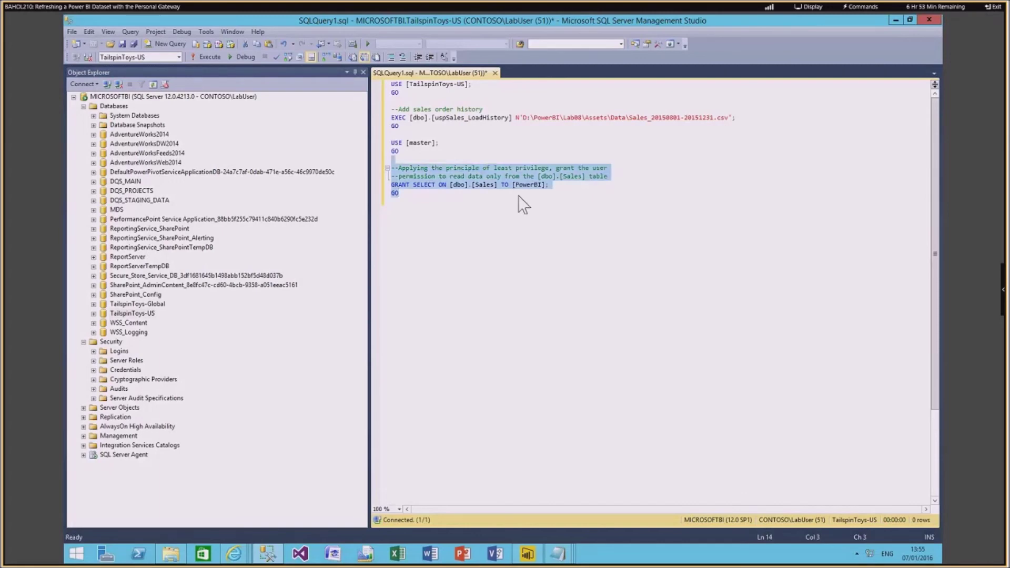
{"action": "key", "text": "Delete"}
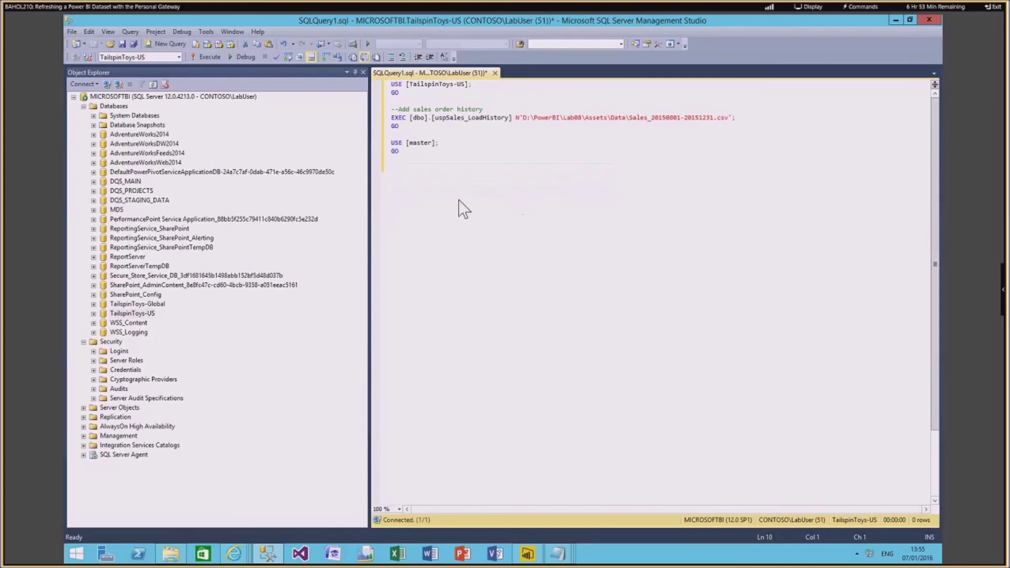
{"action": "left_click", "coordinate": [212, 62]}
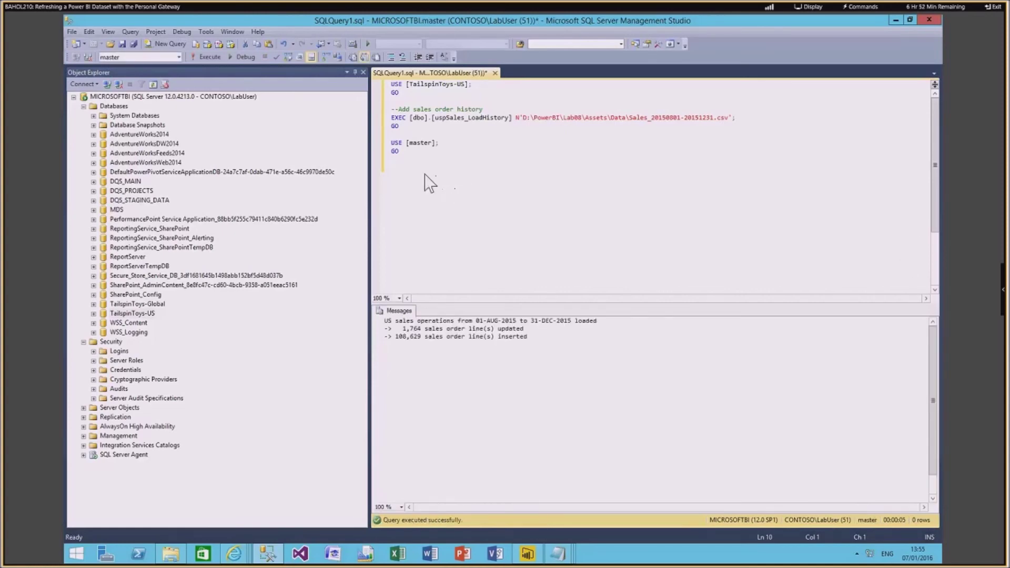
Replace the whole query with the cut block granting SELECT on [dbo].[Sales] to [PowerBI], and execute it.
{"action": "key", "text": "Return"}
{"action": "key", "text": "ctrl+a"}
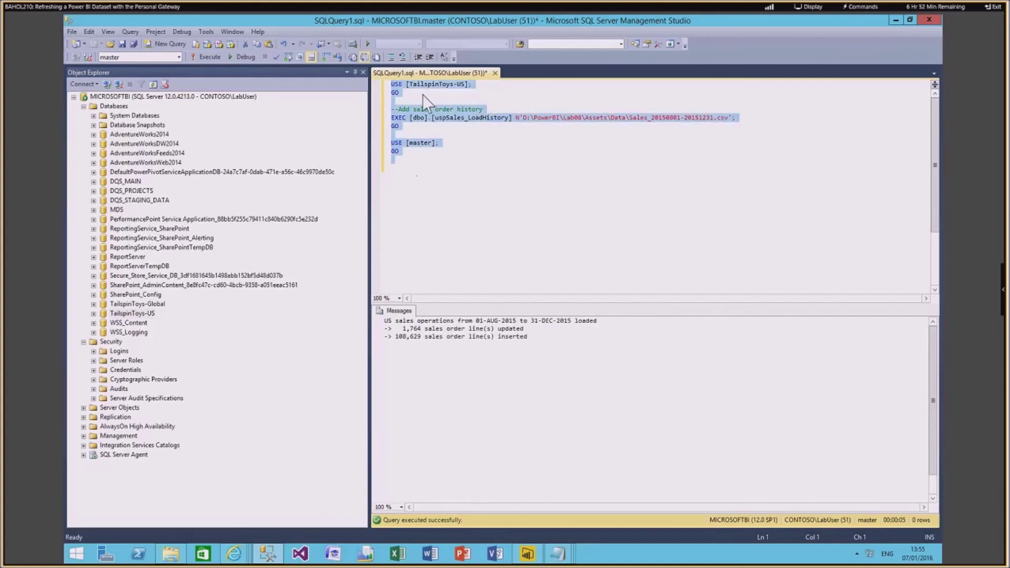
{"action": "key", "text": "ctrl+v"}
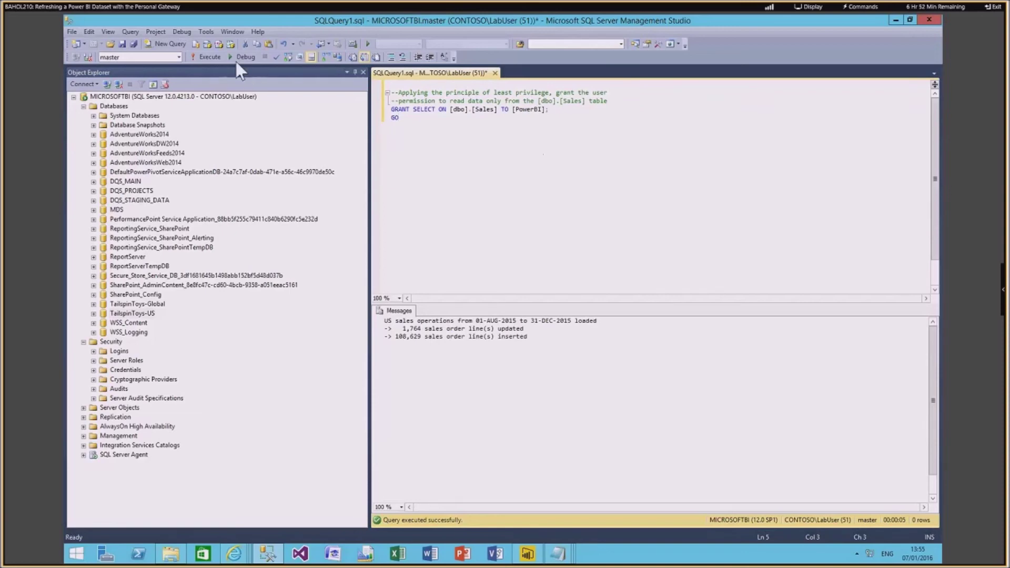
{"action": "left_click", "coordinate": [207, 58]}
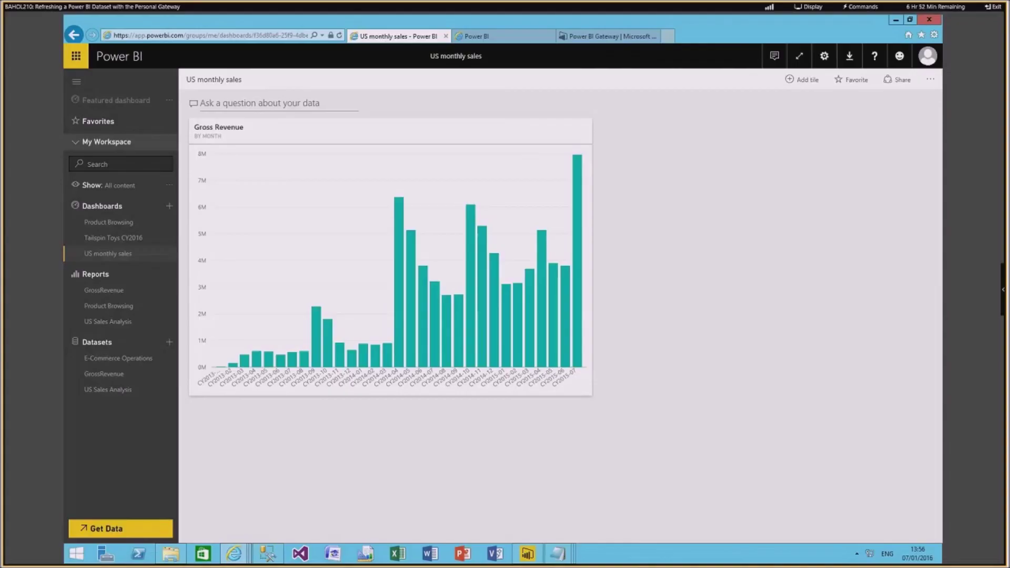
On the US monthly sales dashboard in Power BI, refresh GrossRevenue again and enlarge the Gross Revenue tile further.
{"action": "left_click", "coordinate": [168, 374]}
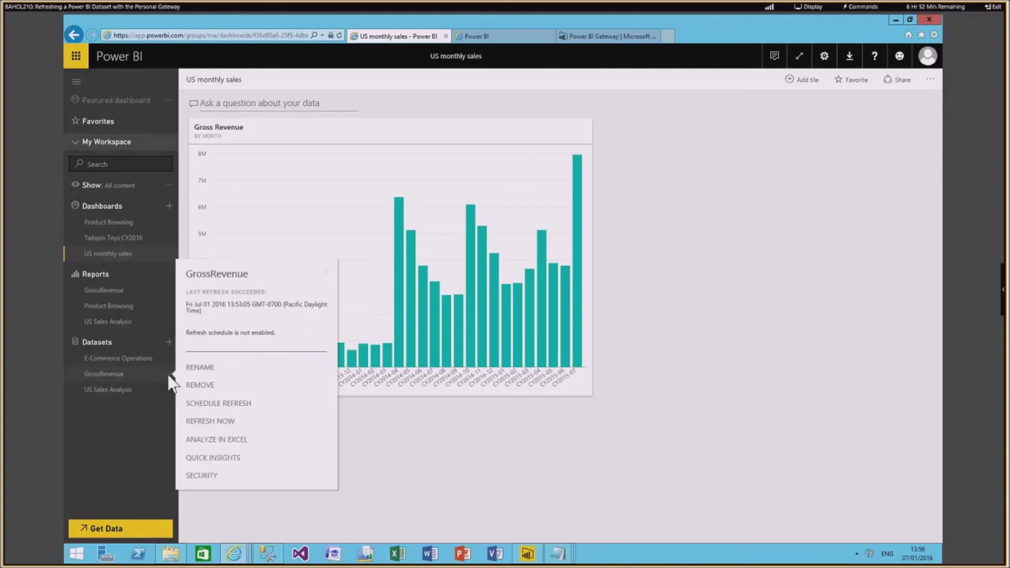
{"action": "left_click", "coordinate": [210, 421]}
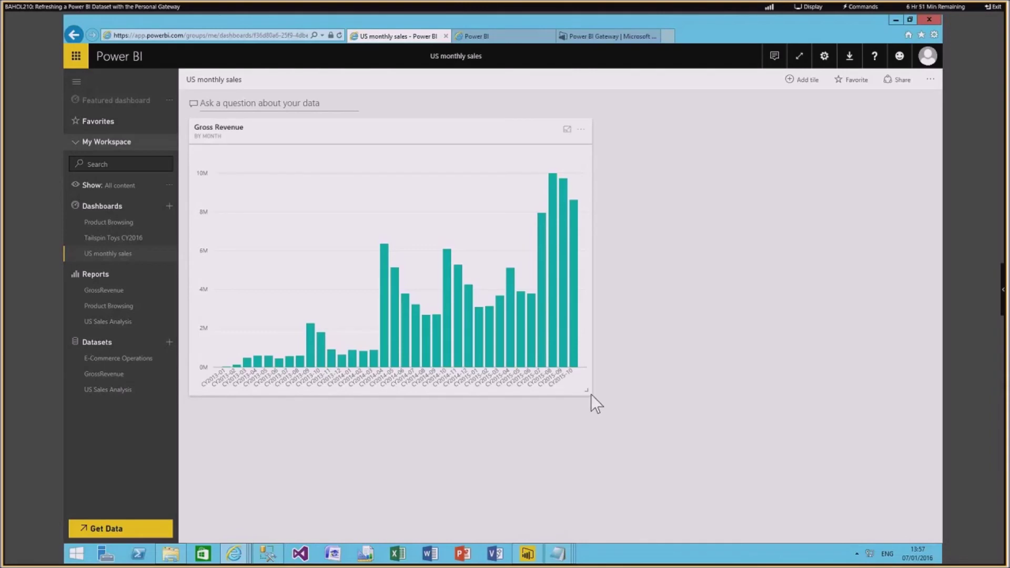
{"action": "left_click_drag", "start_coordinate": [592, 395], "coordinate": [666, 424]}
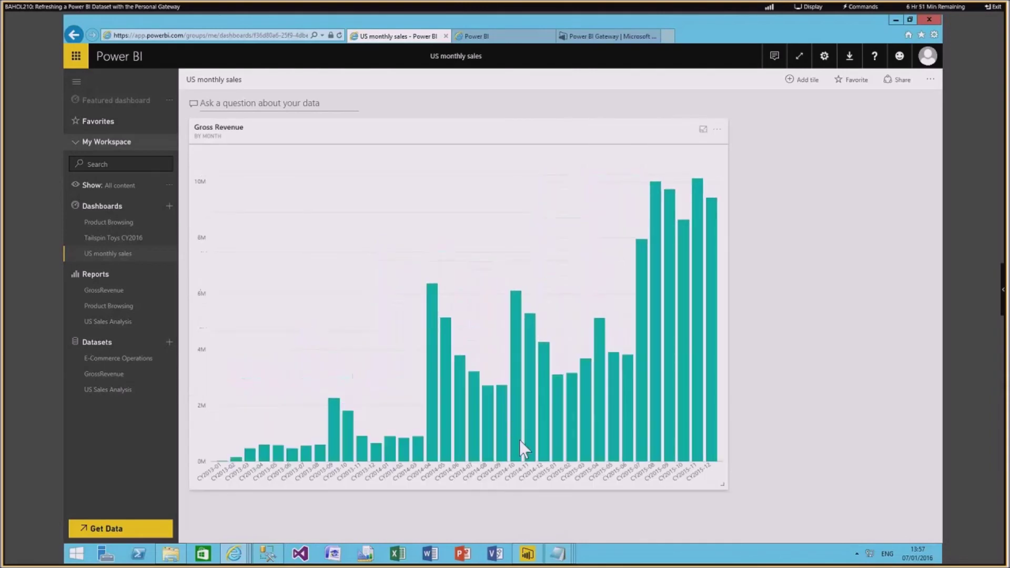